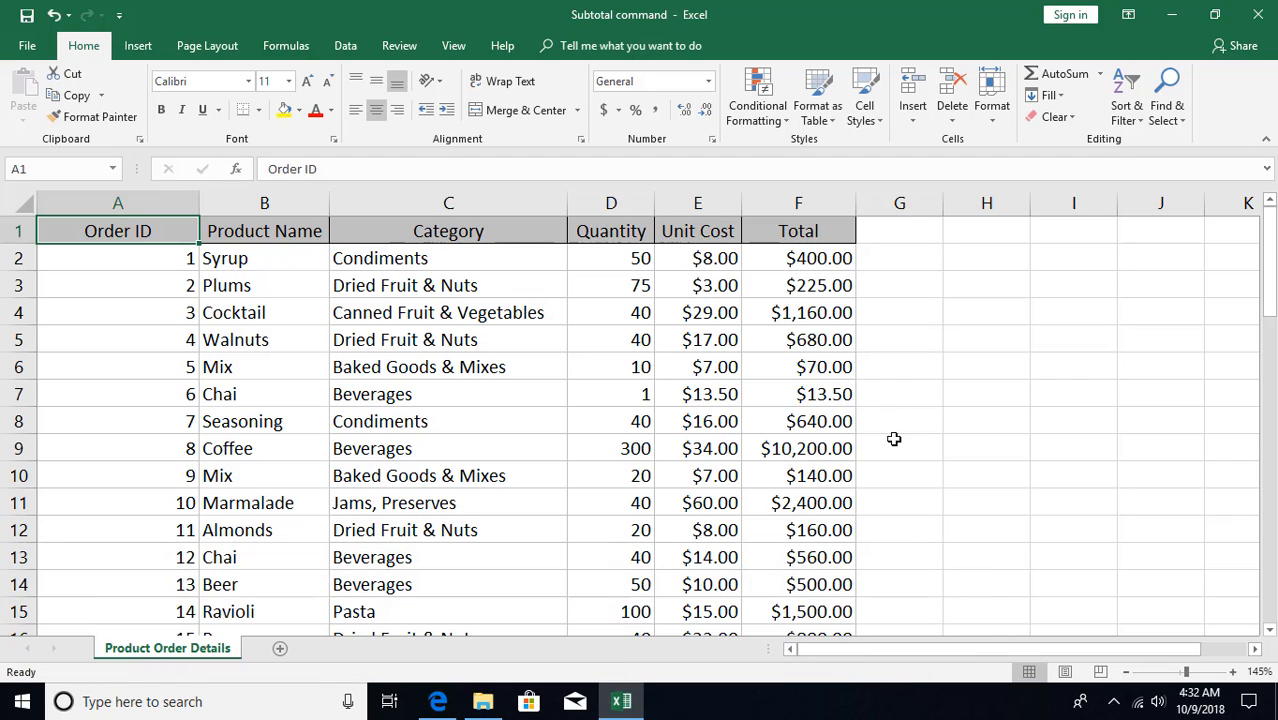
# Step: Sort the order table by Category from A to Z and look over the sorted rows
pyautogui.click(442, 340)
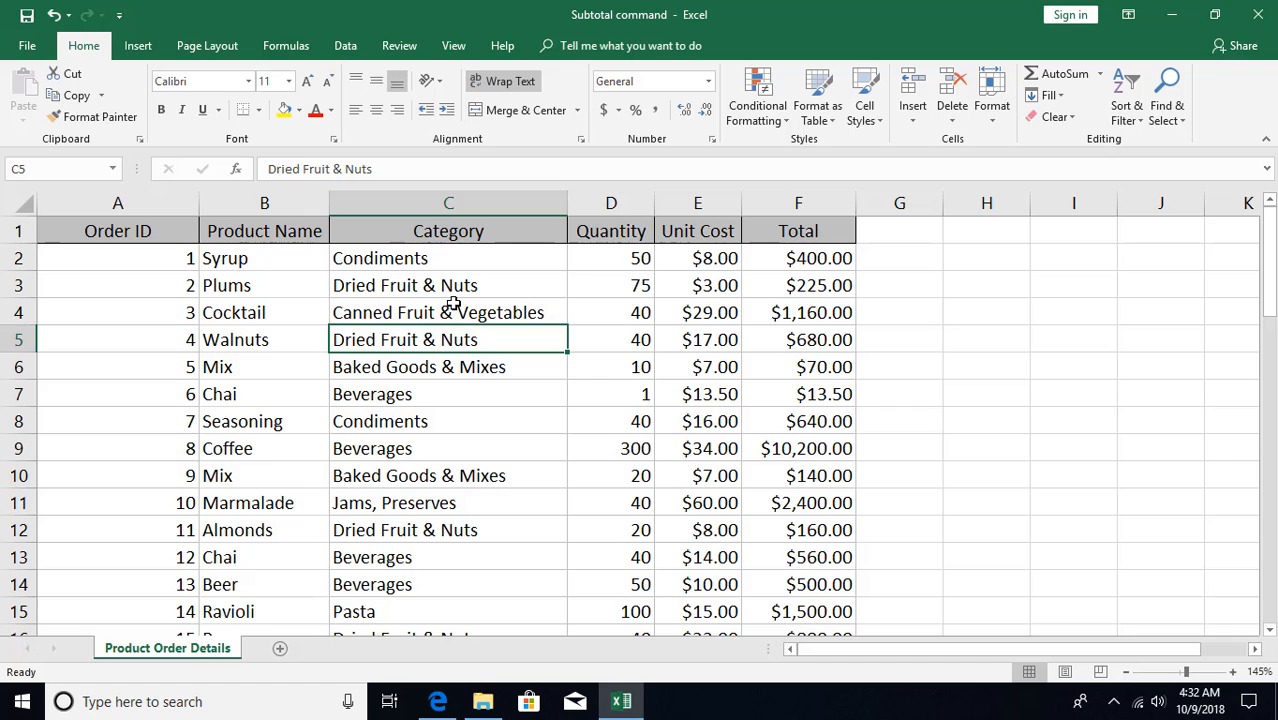
pyautogui.click(1127, 117)
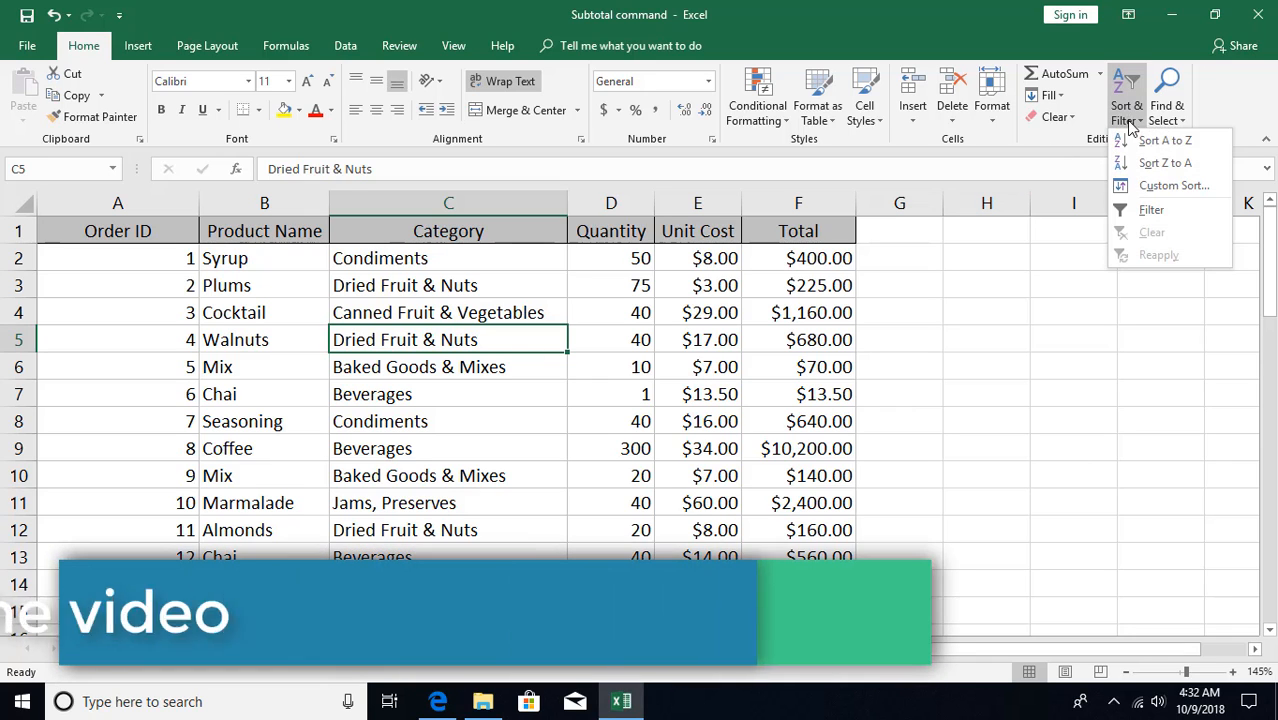
pyautogui.click(1160, 141)
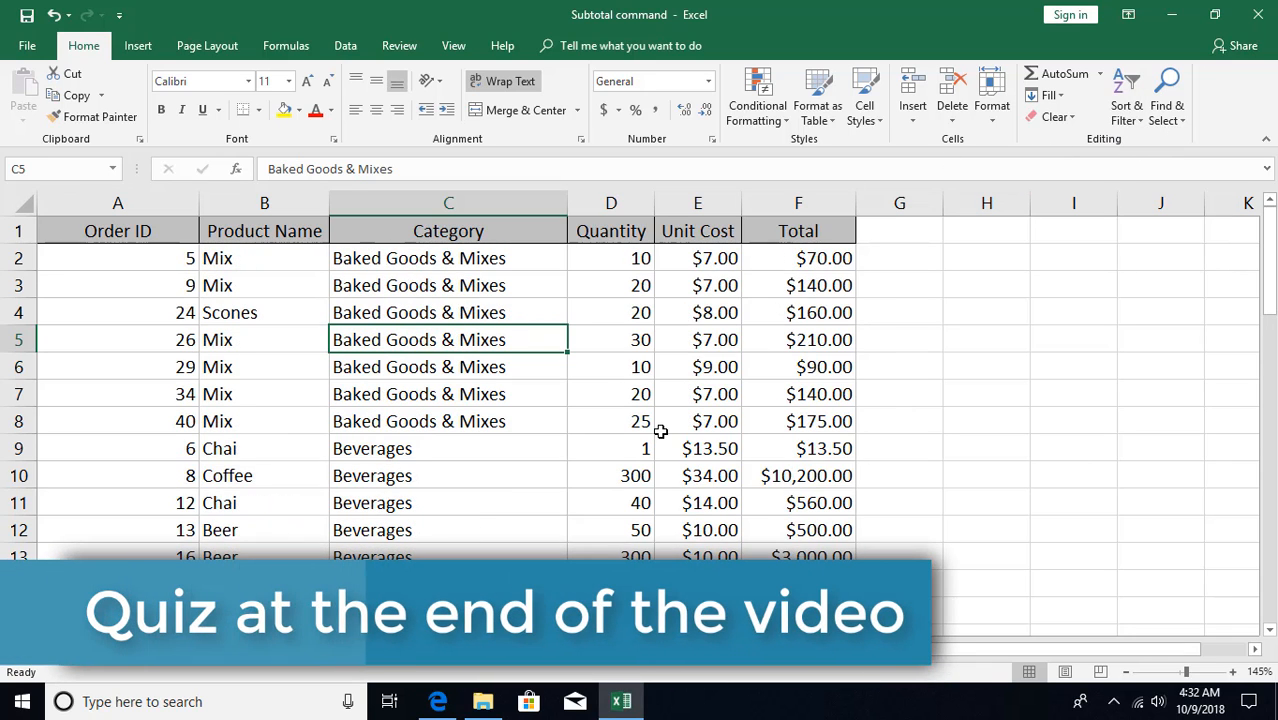
pyautogui.click(598, 444)
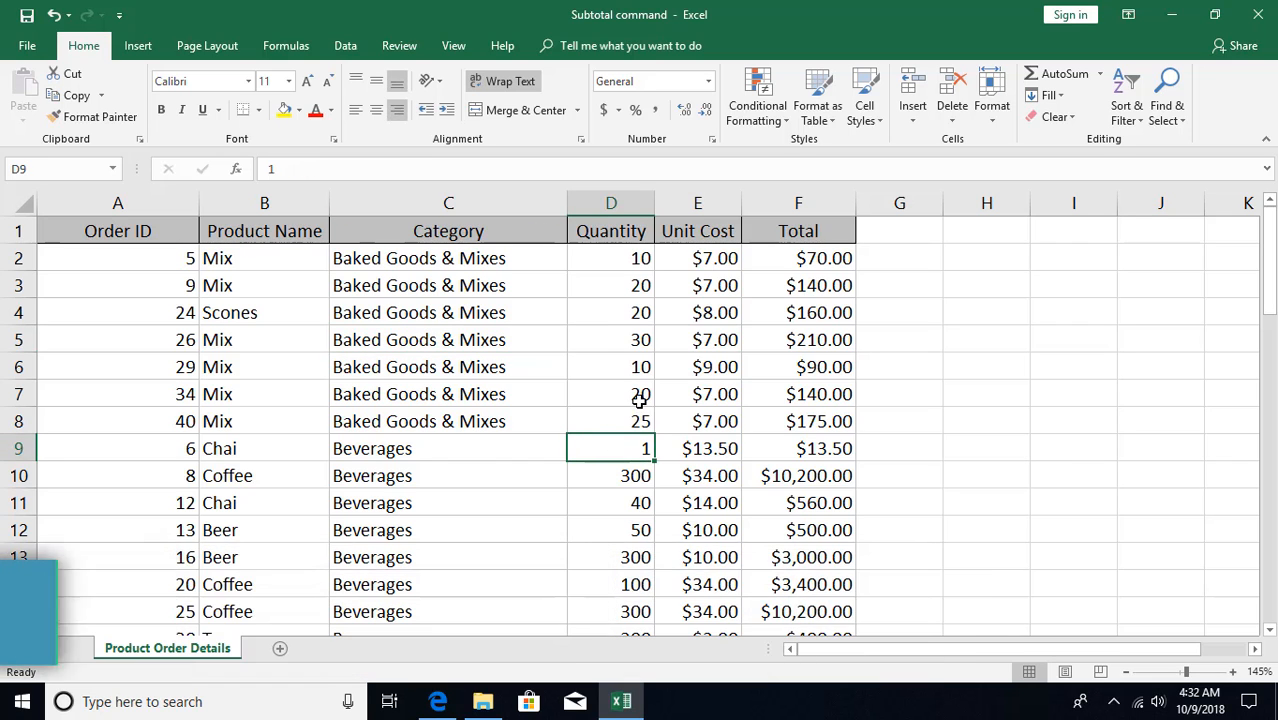
pyautogui.scroll(-6, 560, 410)
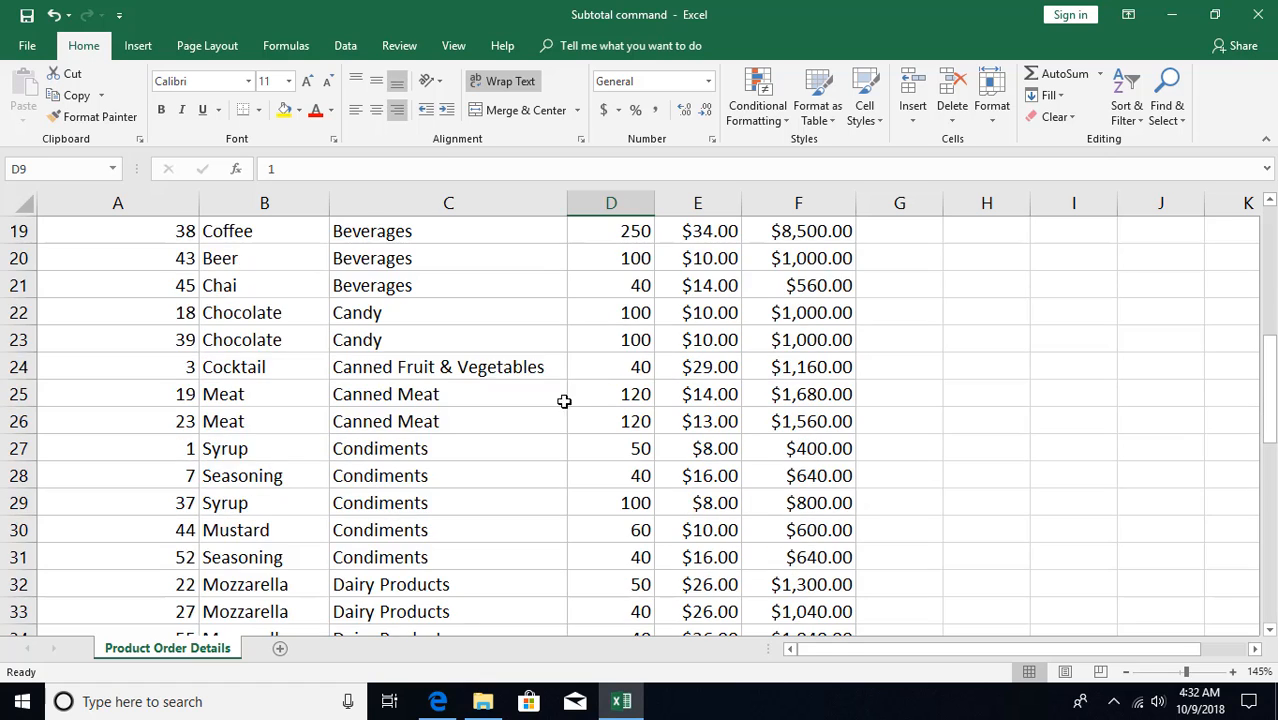
pyautogui.scroll(-3, 511, 425)
pyautogui.scroll(9, 511, 425)
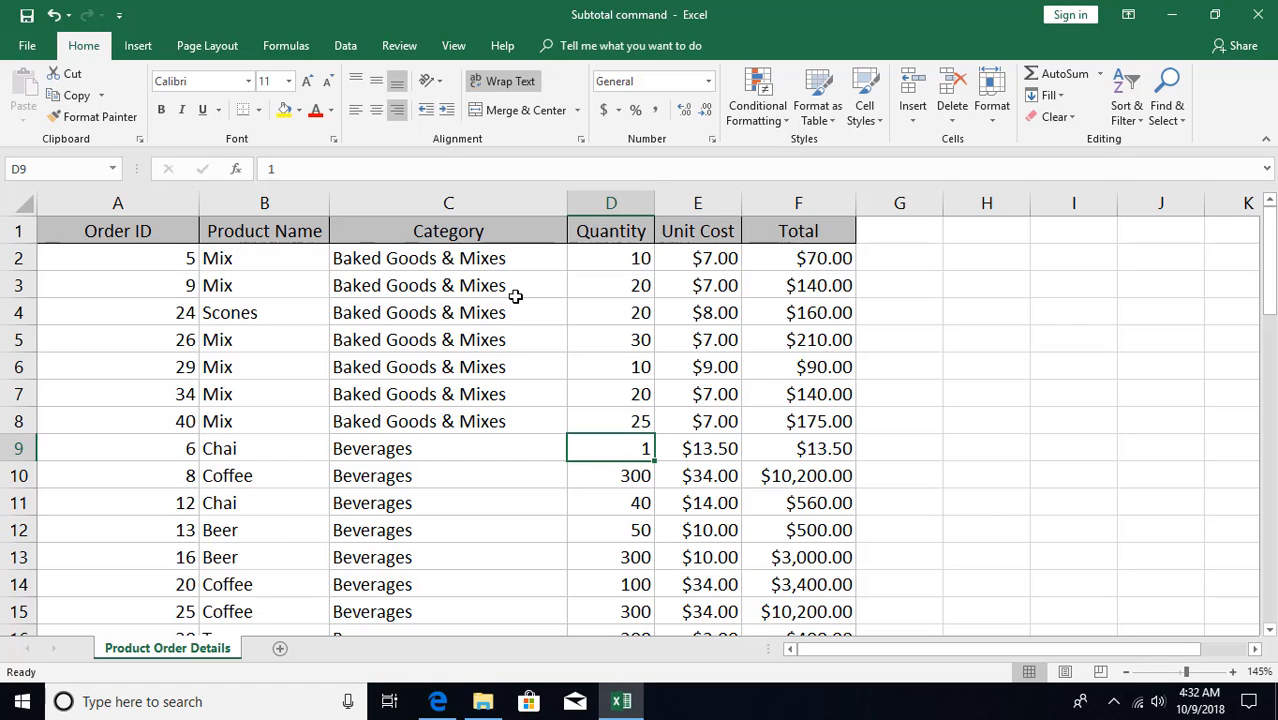
# Step: Add subtotals to the order table that sum the Total column at each change in Category
pyautogui.click(345, 46)
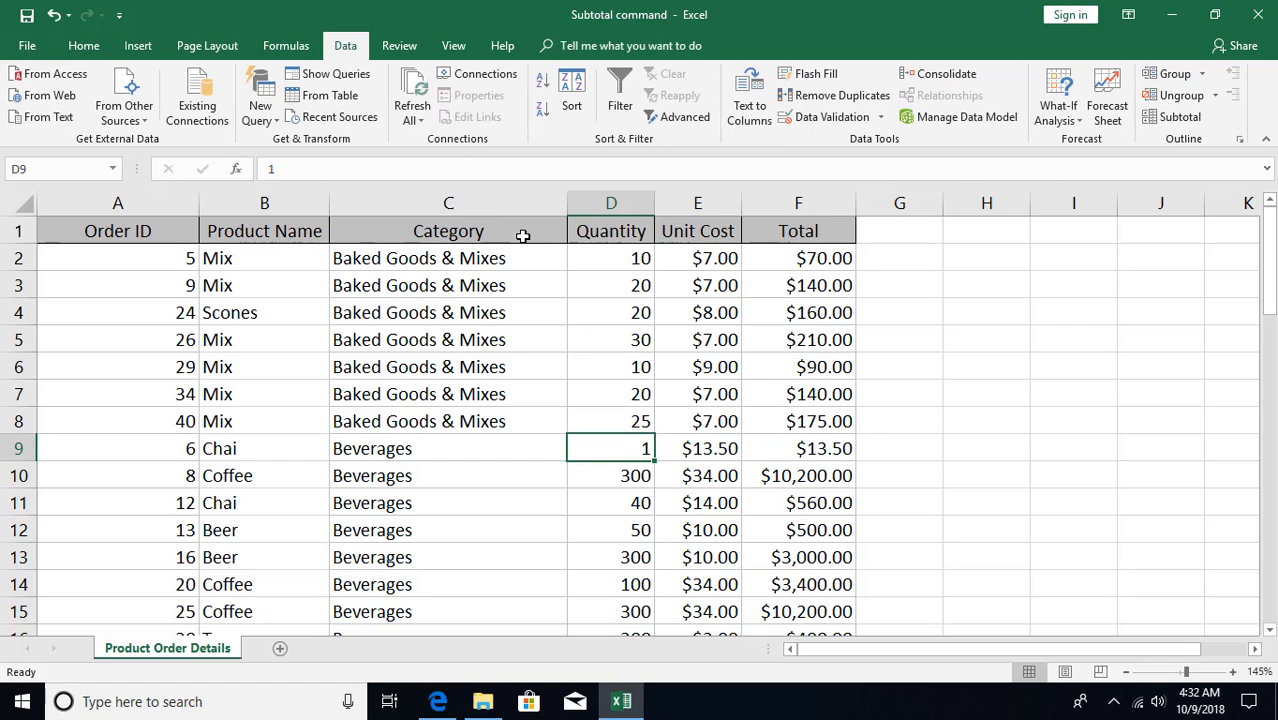
pyautogui.click(1174, 119)
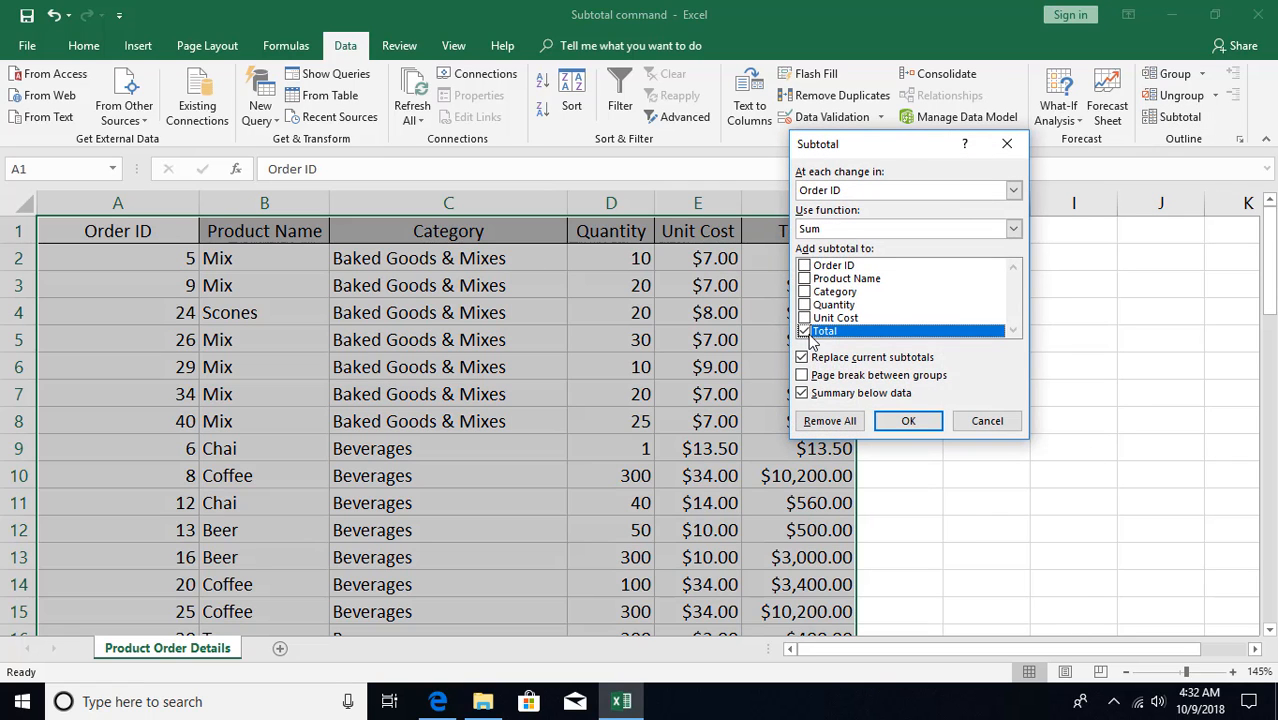
pyautogui.moveTo(895, 150); pyautogui.dragTo(800, 172)
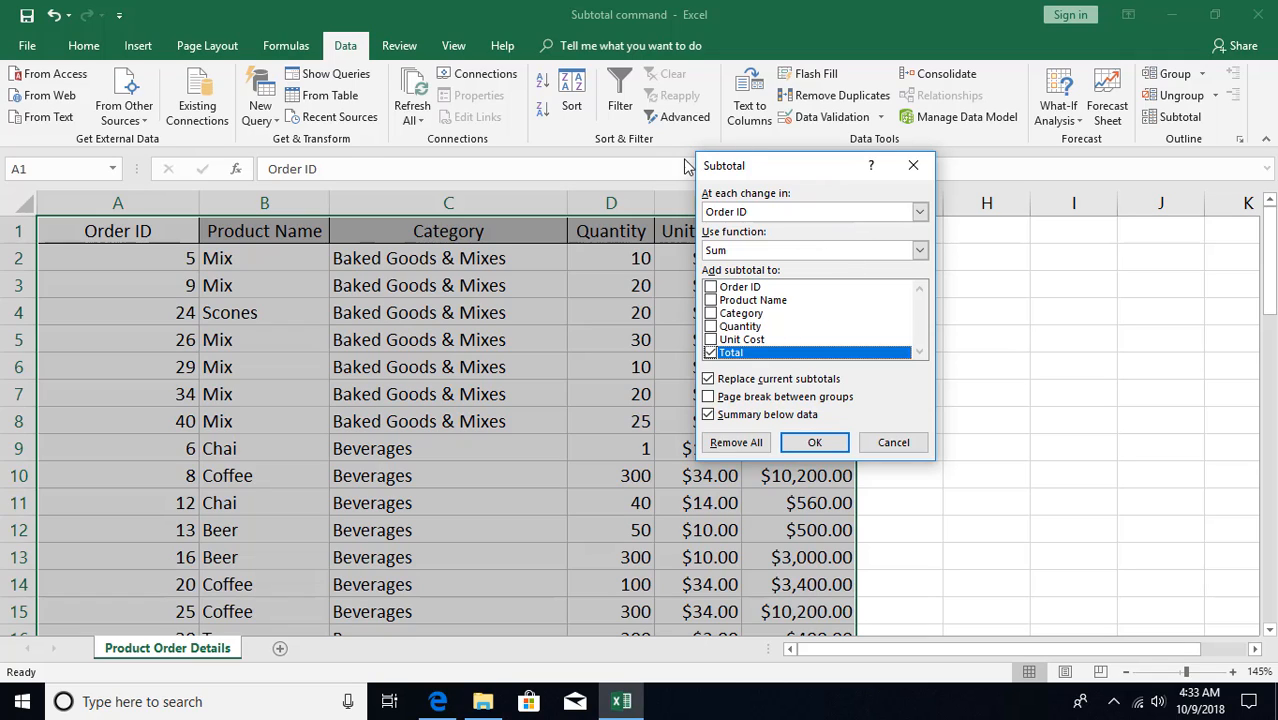
pyautogui.click(827, 213)
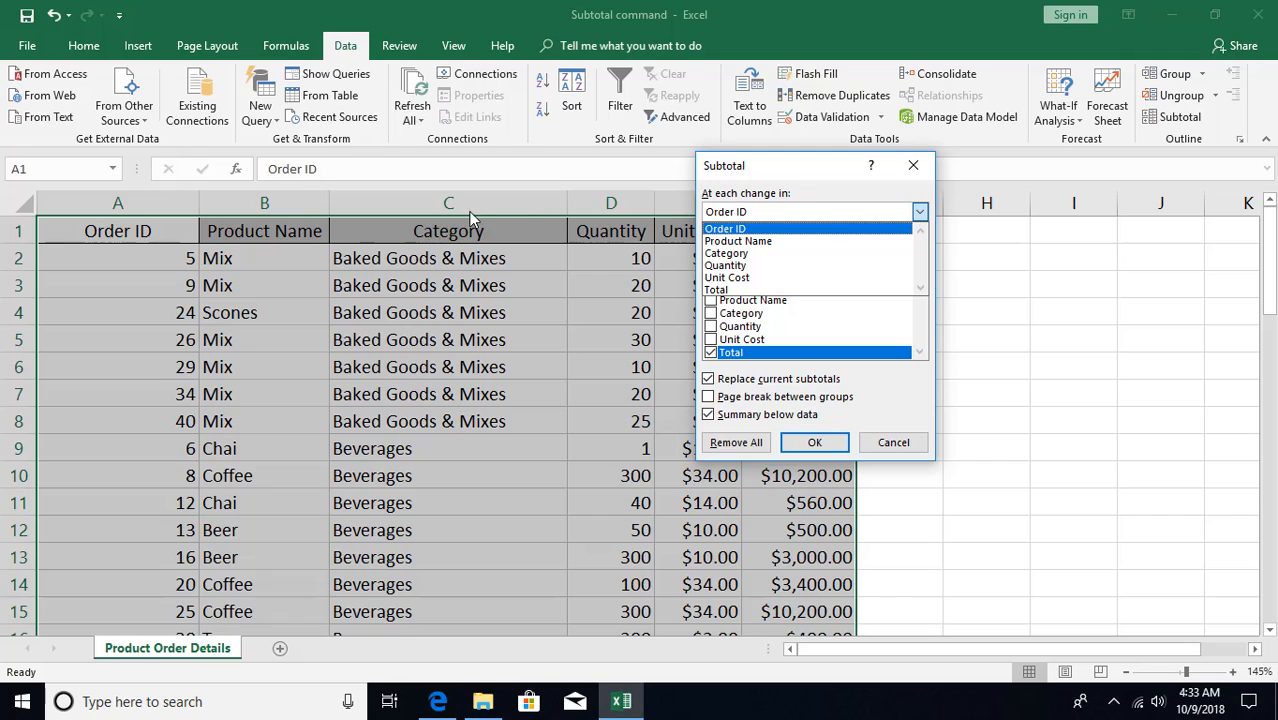
pyautogui.click(730, 254)
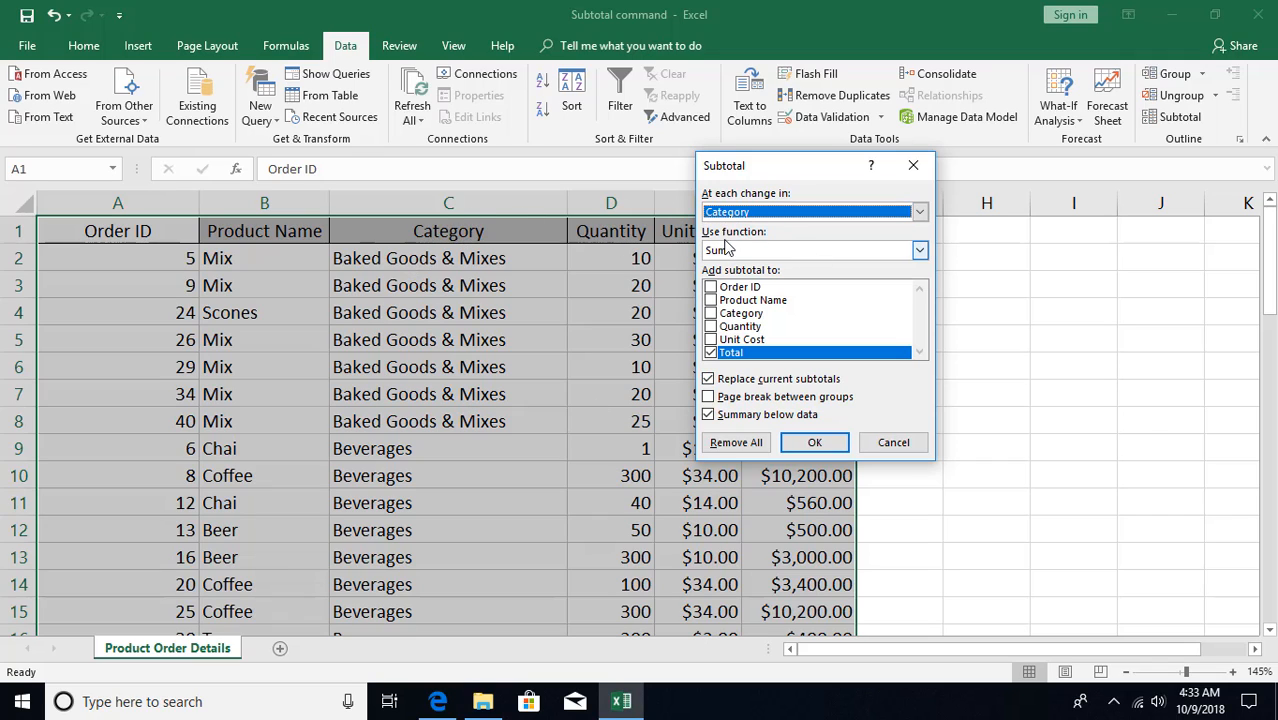
pyautogui.click(921, 250)
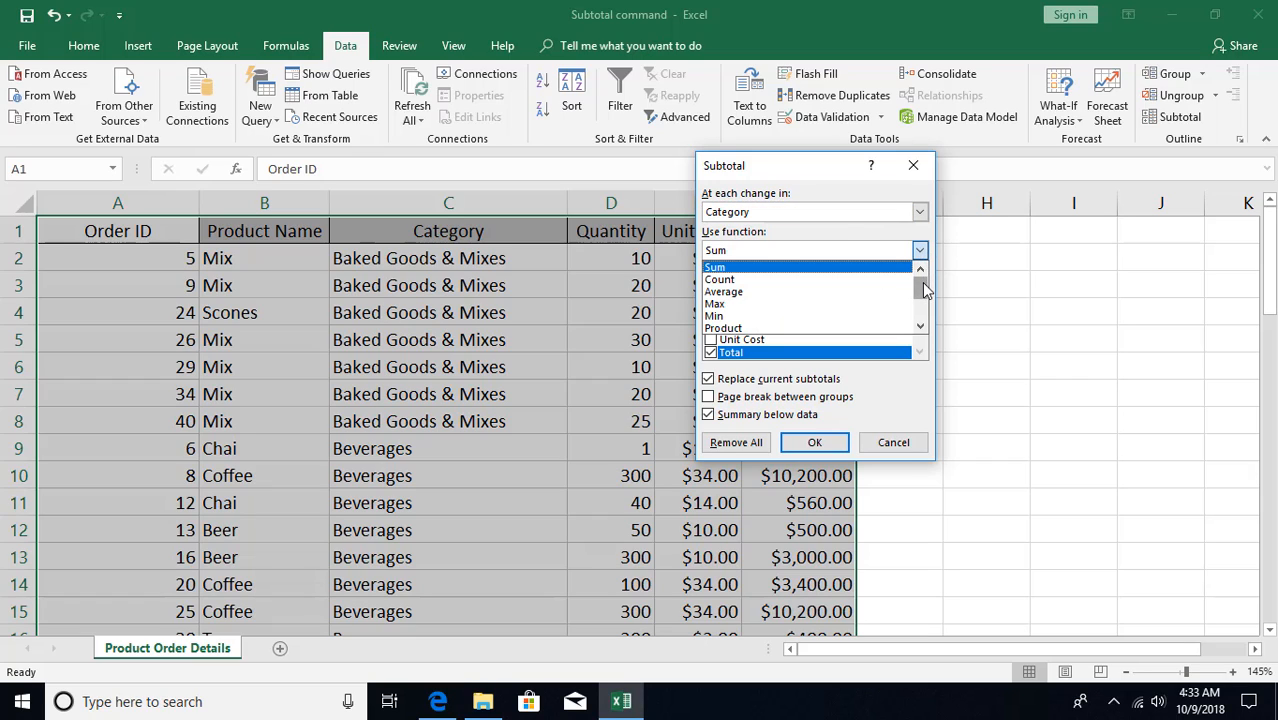
pyautogui.moveTo(924, 289)
pyautogui.mouseDown()
pyautogui.moveTo(922, 312)
pyautogui.moveTo(922, 285)
pyautogui.mouseUp()
pyautogui.click(921, 249)
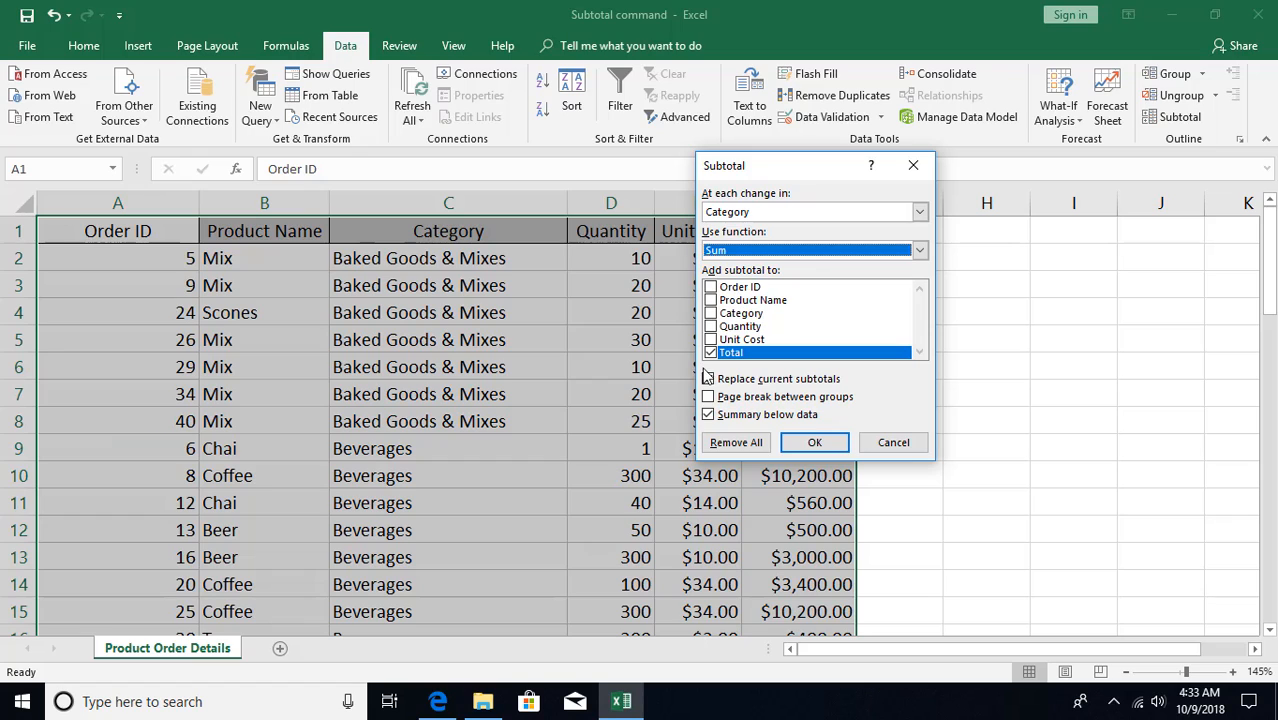
pyautogui.moveTo(792, 170); pyautogui.dragTo(1014, 144)
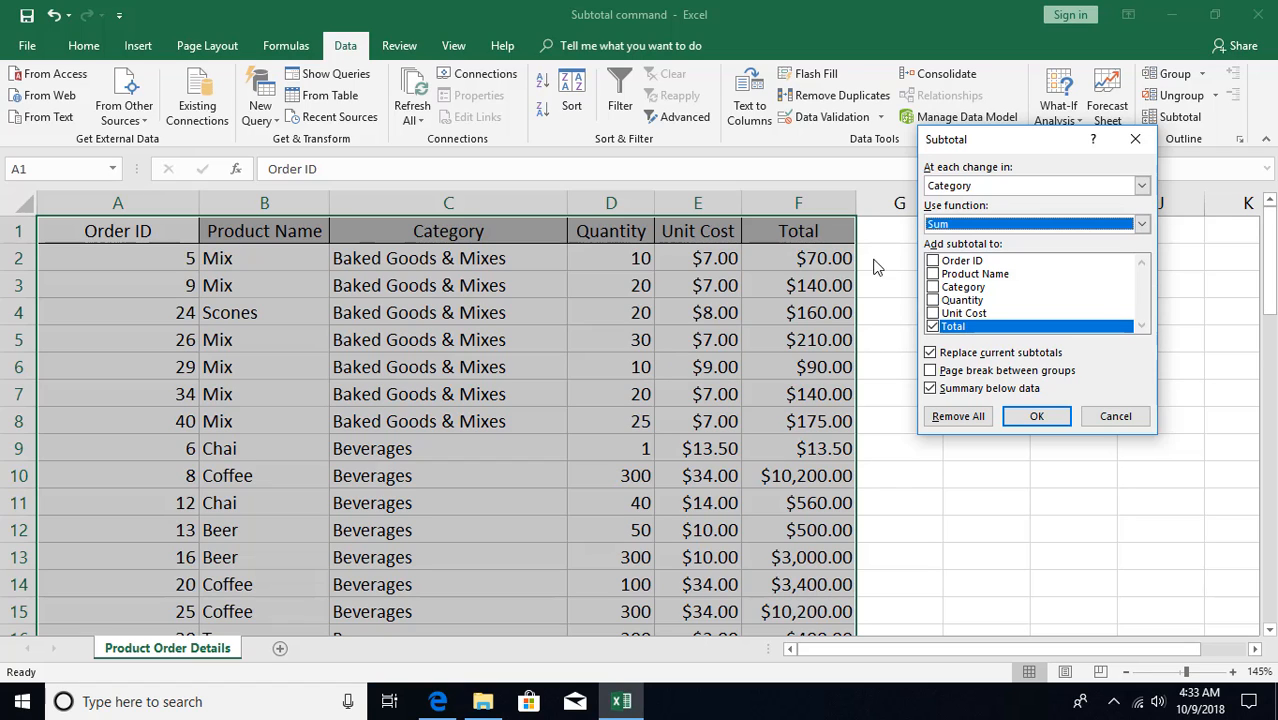
pyautogui.click(1031, 418)
# Step: Examine the Baked Goods & Mixes rows, their subtotal row and formula, and the Grand Total at the end of the list
pyautogui.click(684, 450)
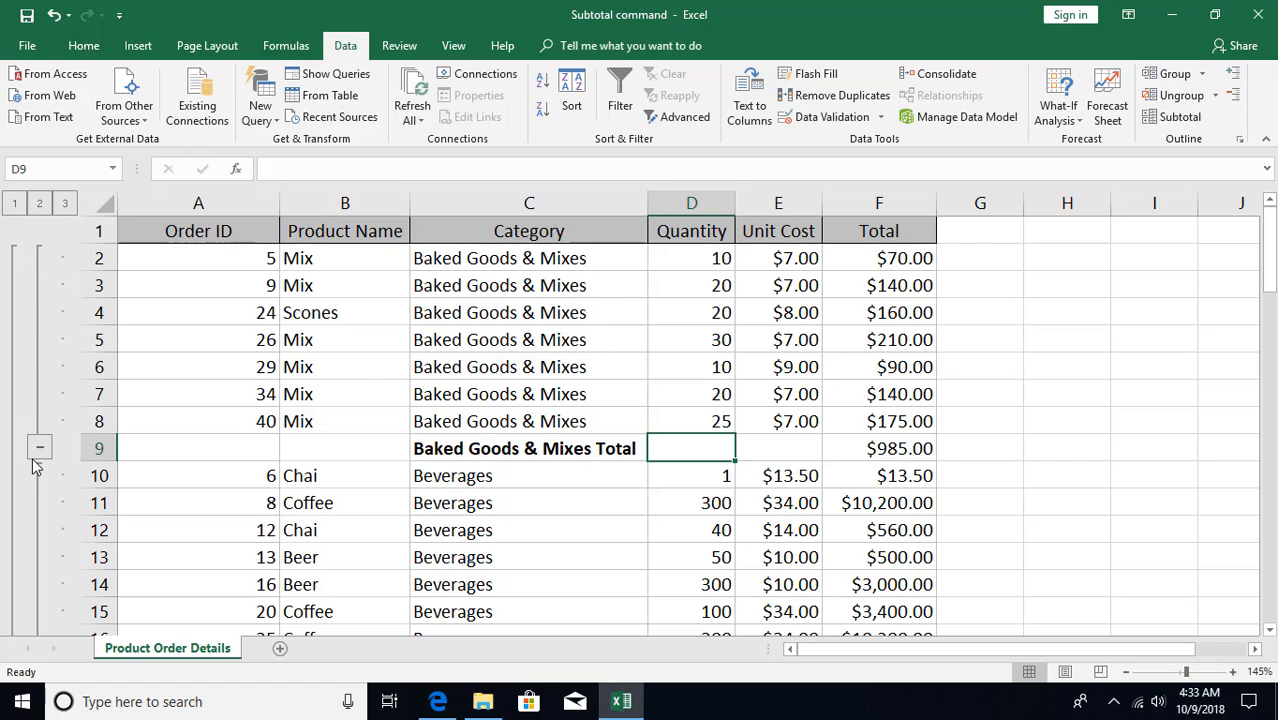
pyautogui.click(530, 258)
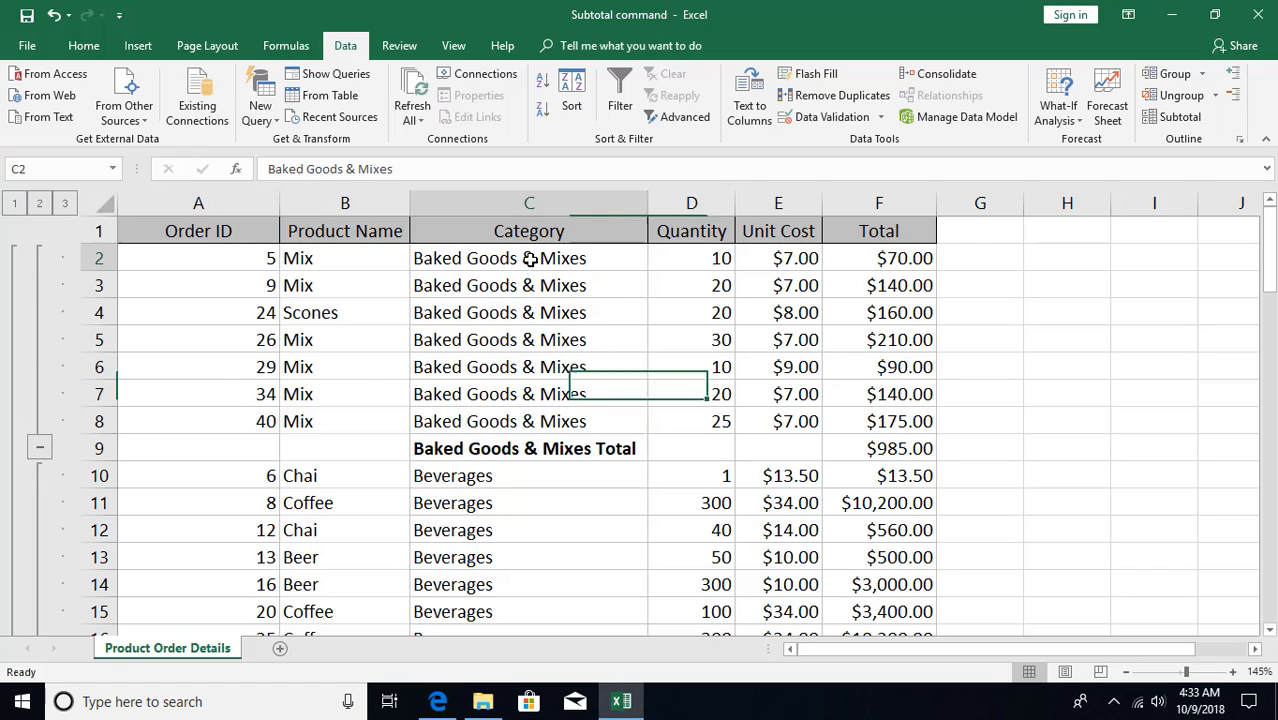
pyautogui.moveTo(530, 258); pyautogui.dragTo(600, 425)
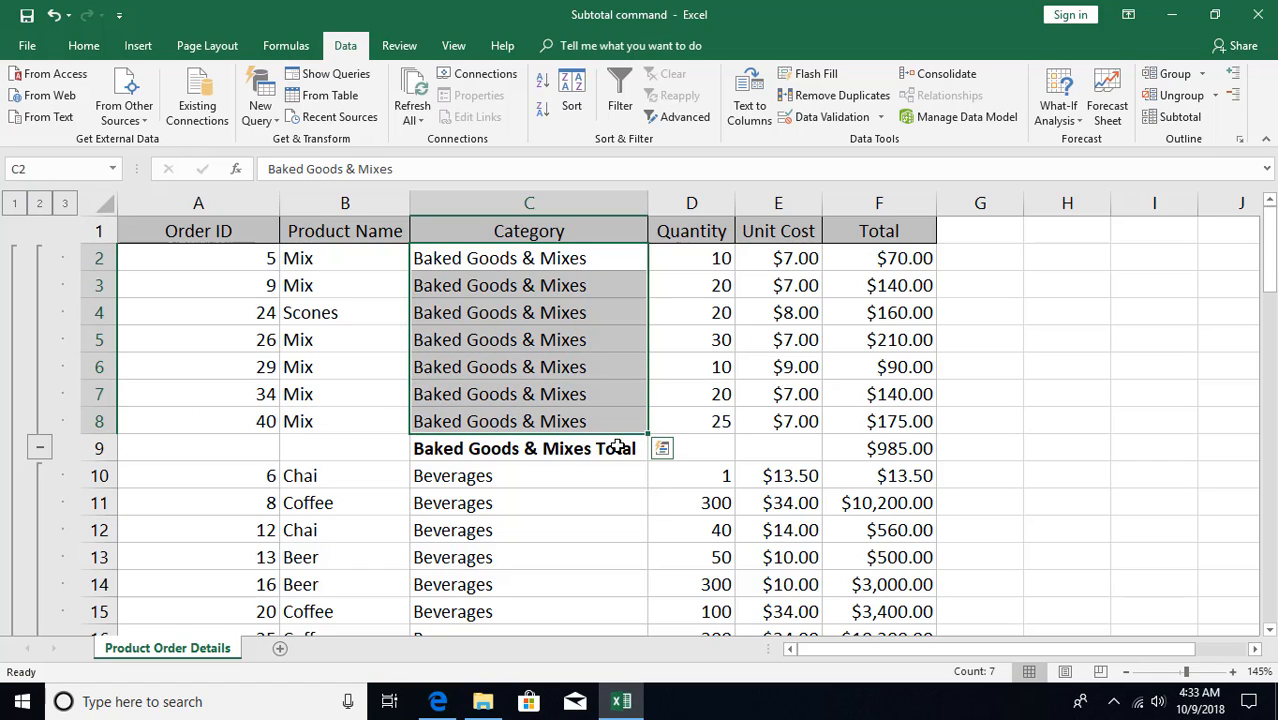
pyautogui.click(536, 448)
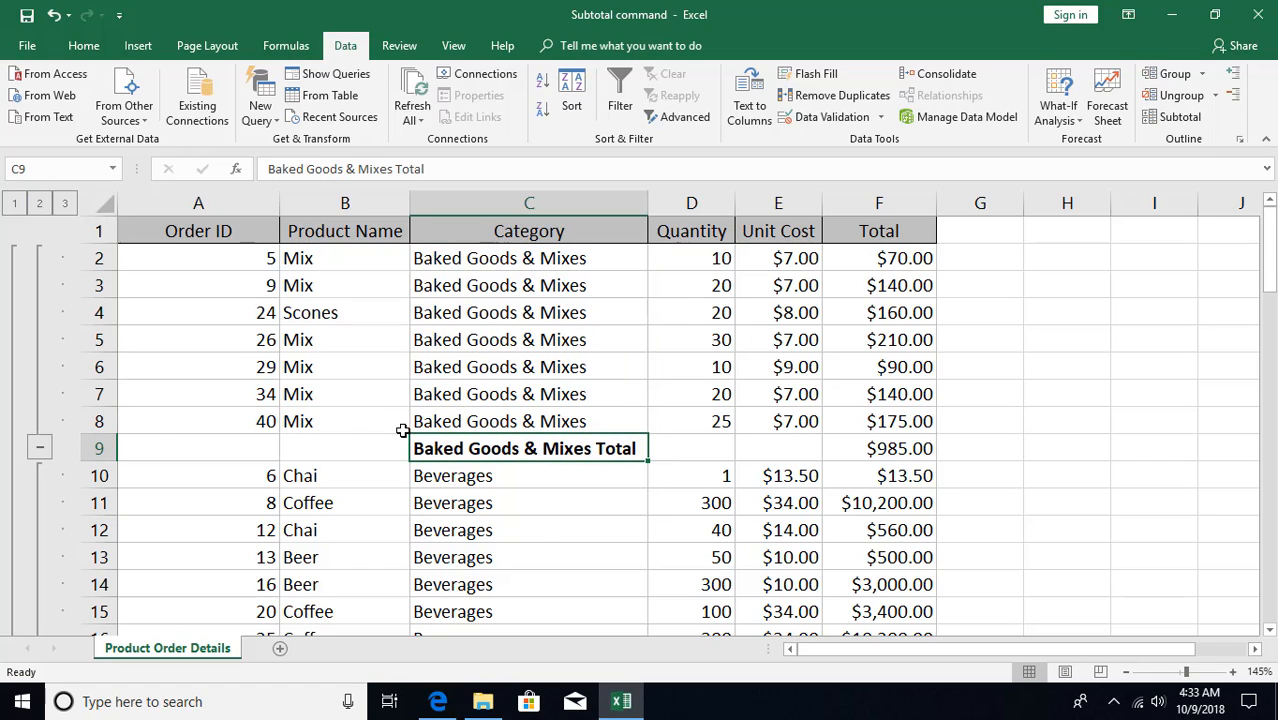
pyautogui.click(900, 448)
pyautogui.scroll(-5, 895, 415)
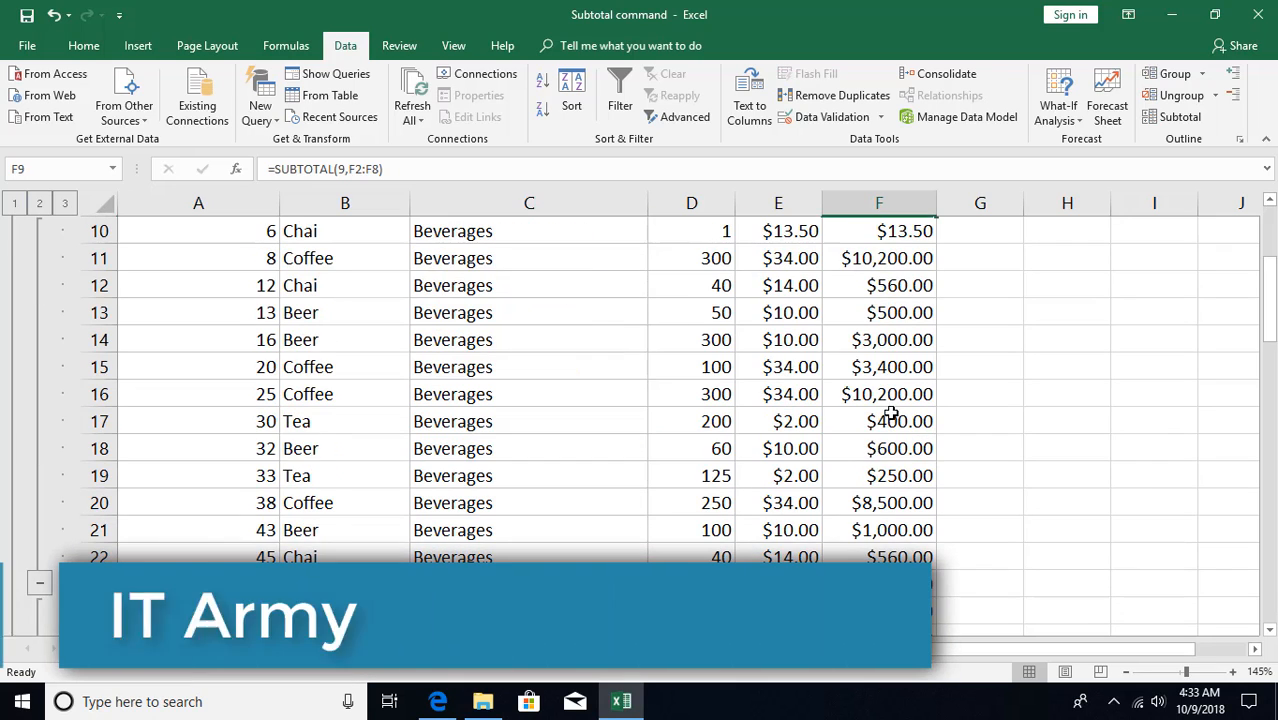
pyautogui.scroll(-15, 885, 416)
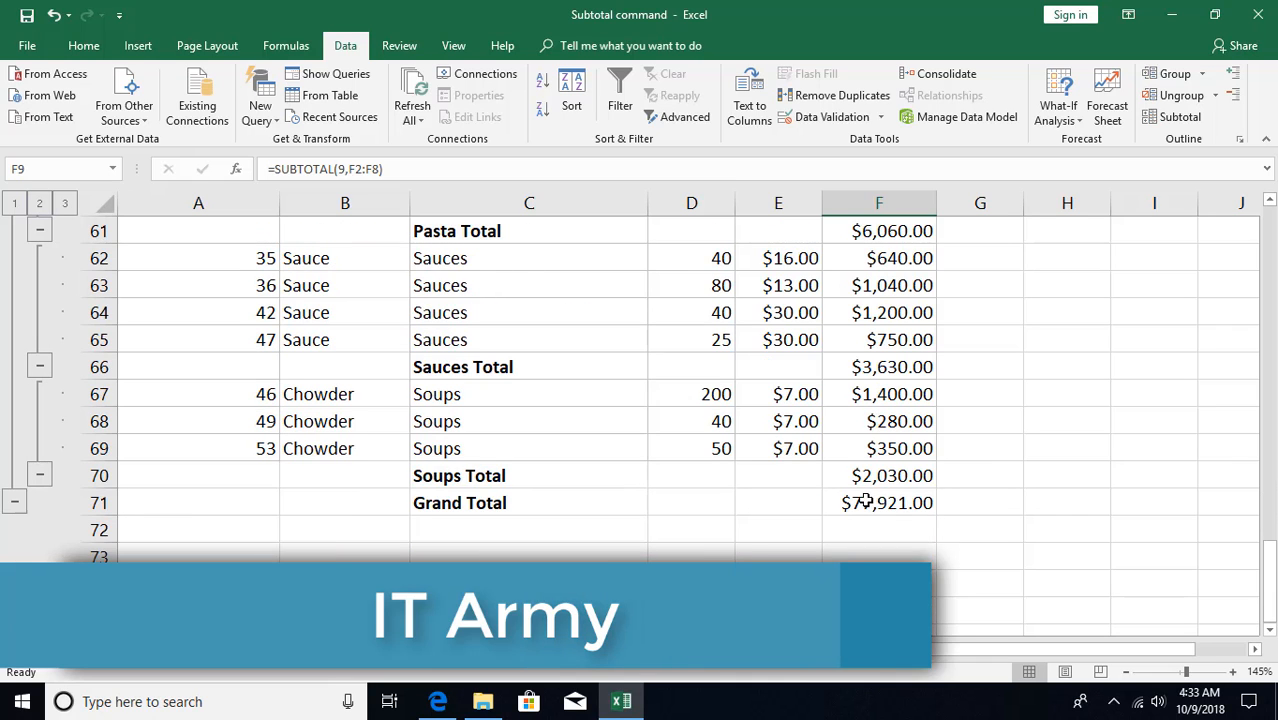
pyautogui.click(863, 503)
pyautogui.scroll(17, 689, 458)
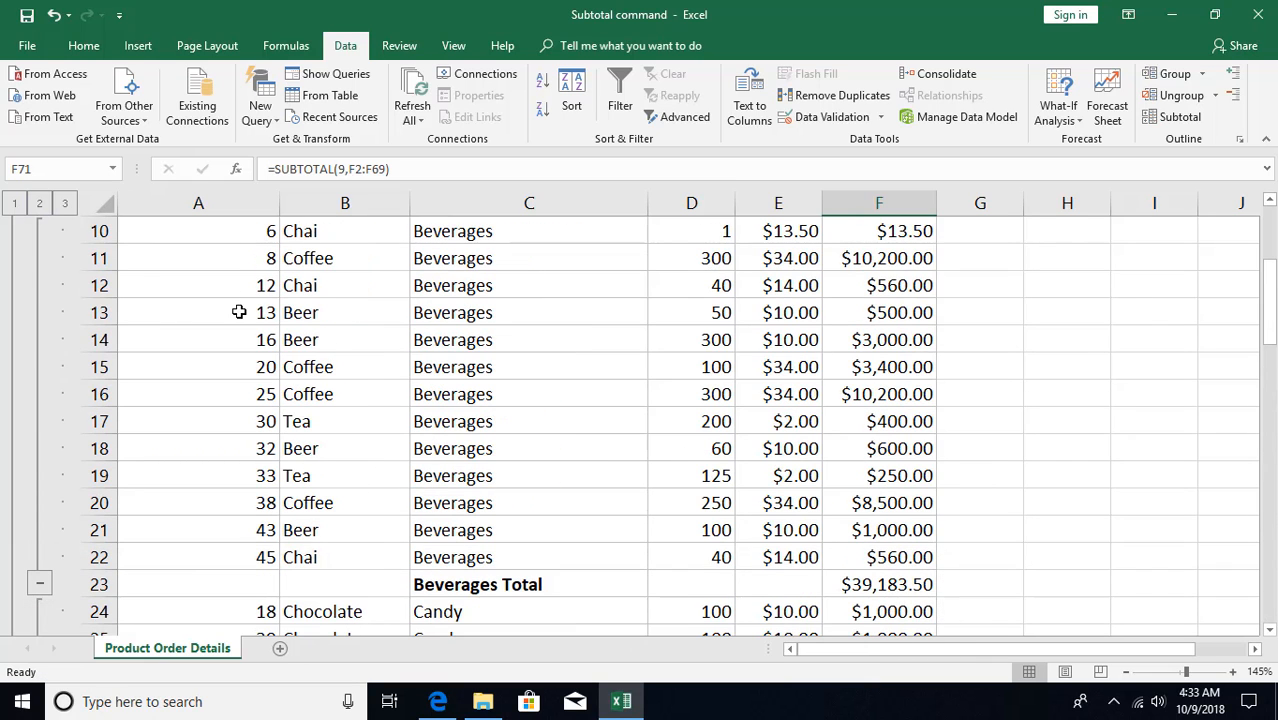
# Step: Review the outline at the grand-total and category-total levels, ending with all detail rows expanded
pyautogui.click(14, 204)
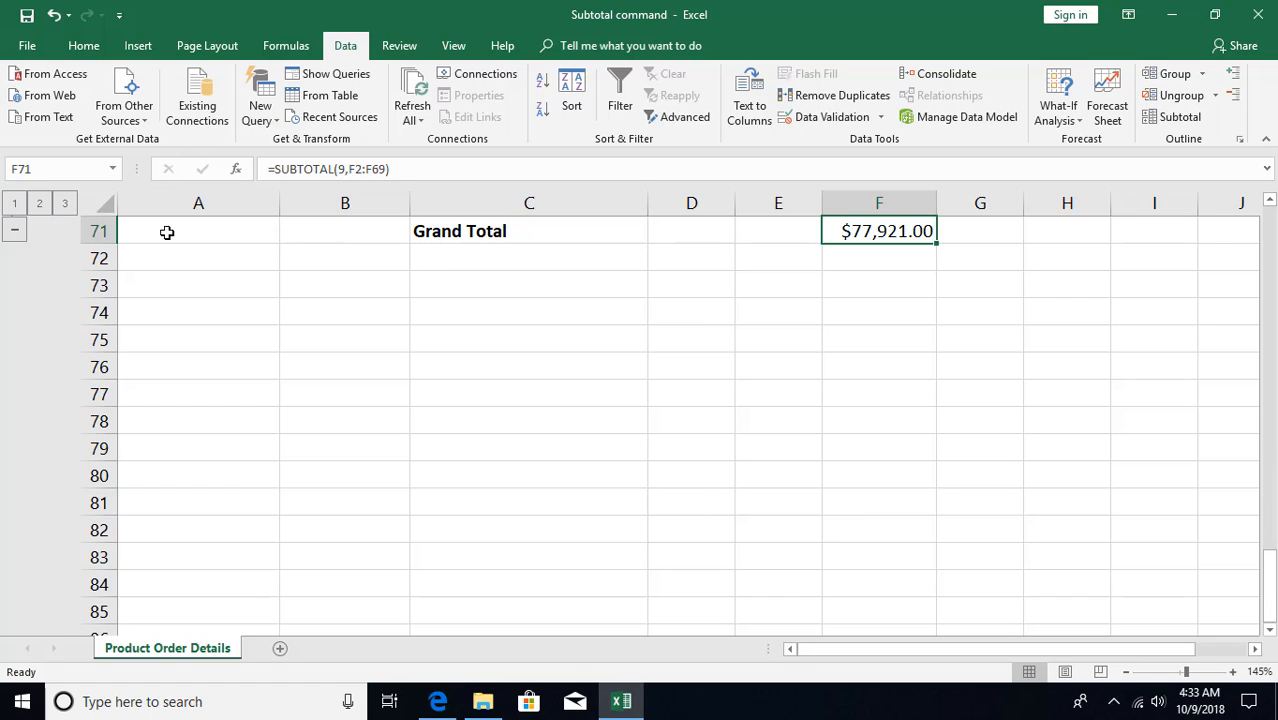
pyautogui.click(39, 203)
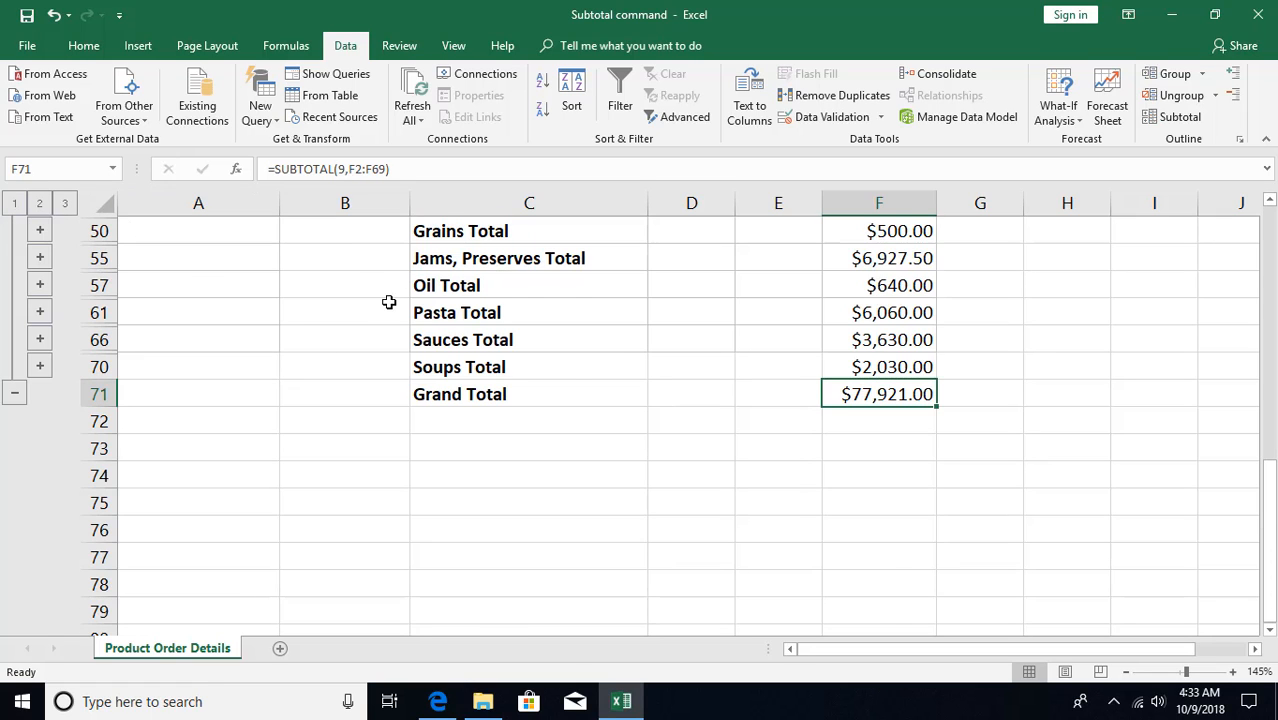
pyautogui.scroll(5, 388, 303)
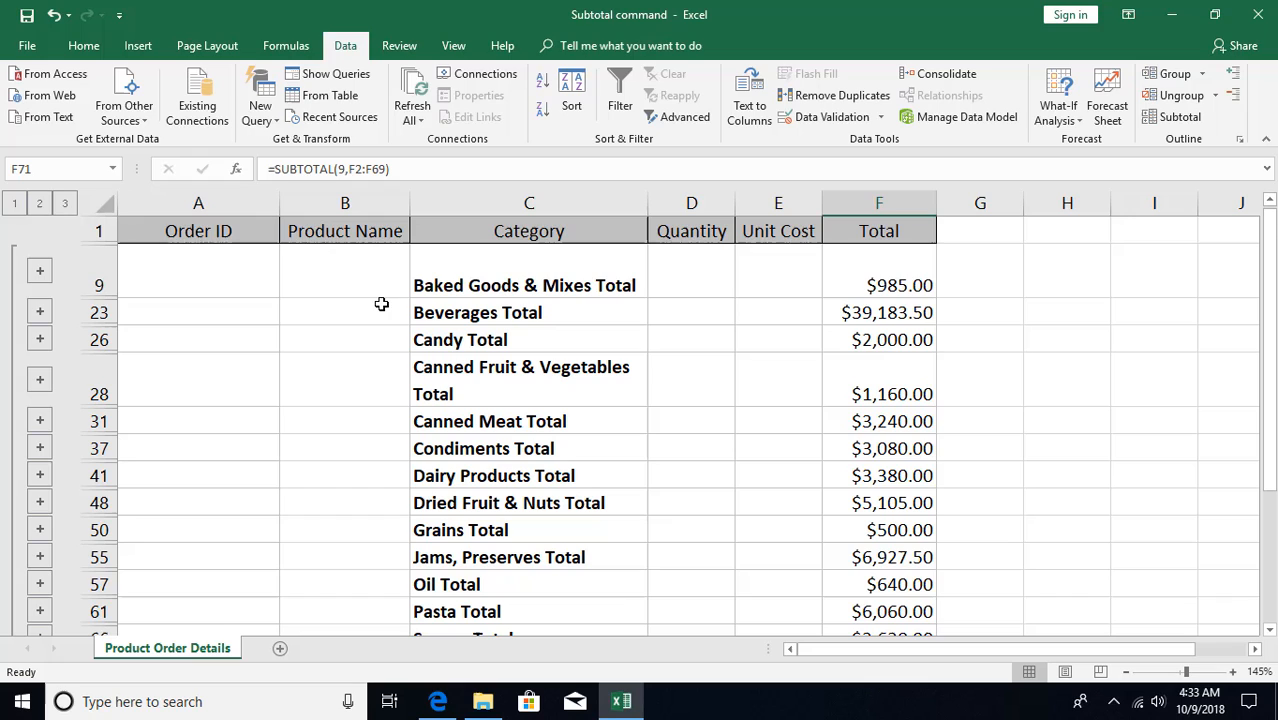
pyautogui.click(64, 204)
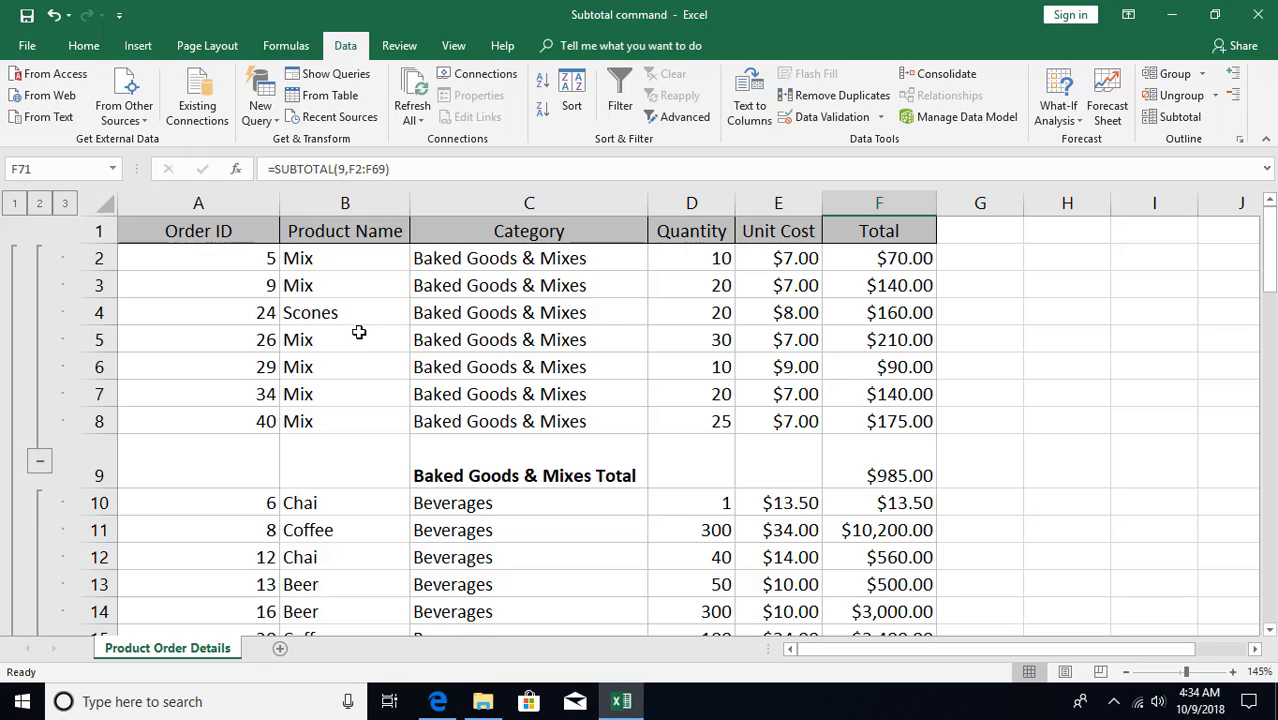
# Step: Remove all subtotals from the order table
pyautogui.click(1172, 117)
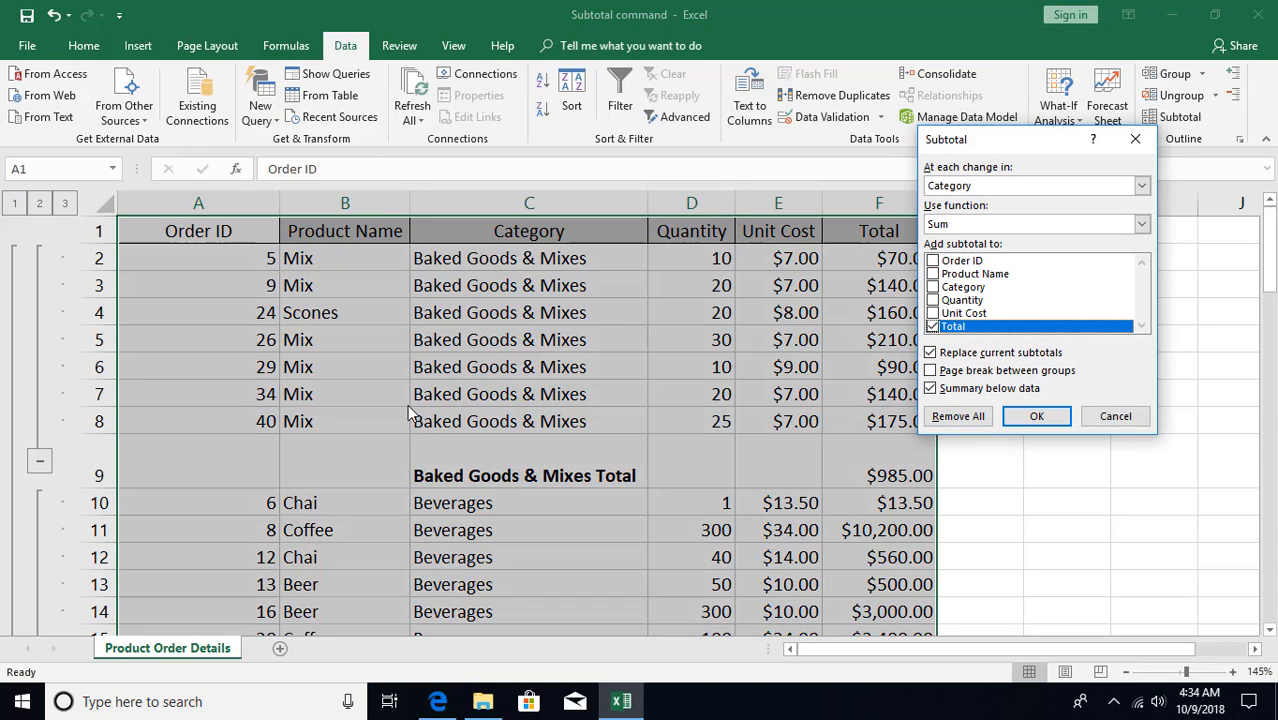
pyautogui.click(958, 416)
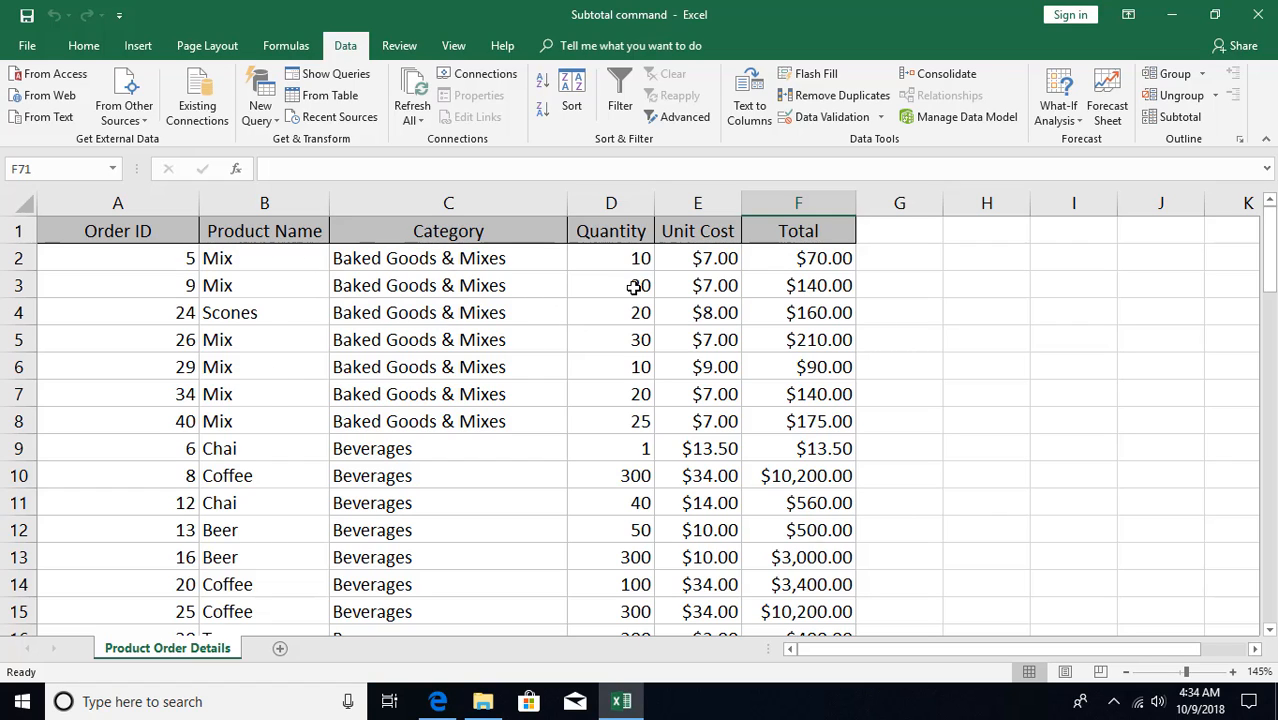
# Step: Sort the order table by Category, then by Product Name, both by cell values from A to Z
pyautogui.click(573, 108)
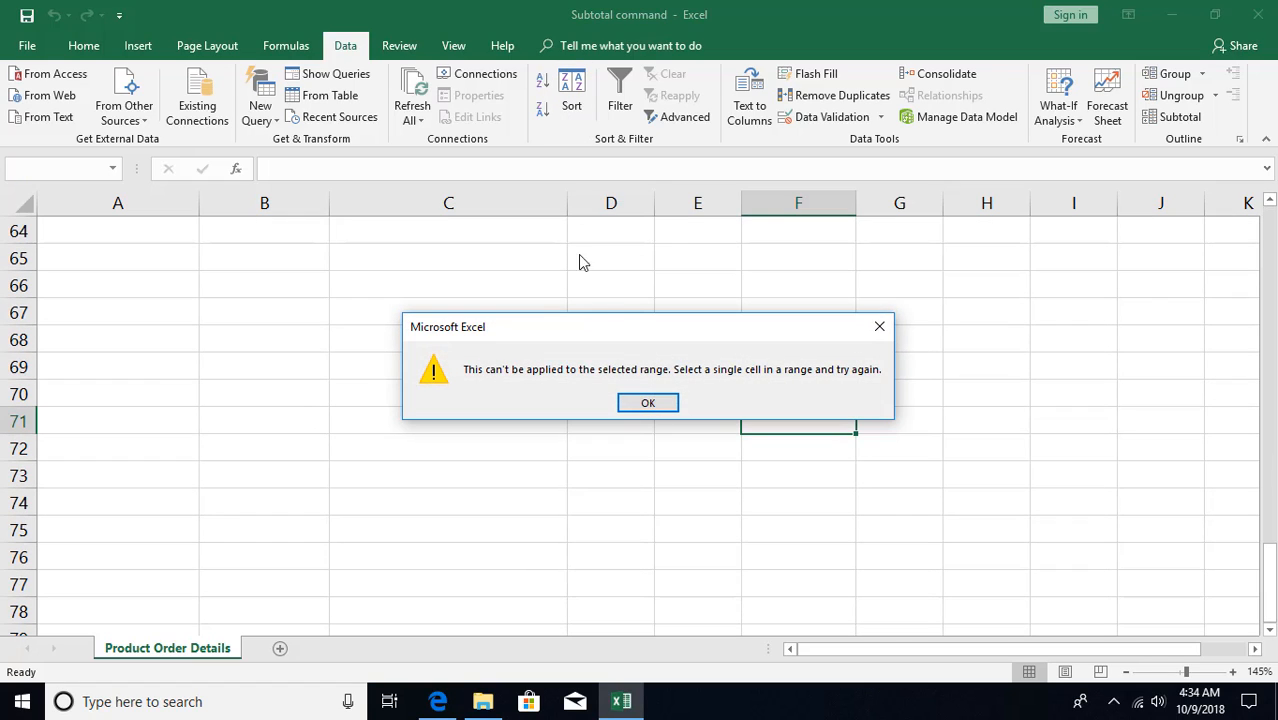
pyautogui.click(648, 402)
pyautogui.hotkey('ctrl', 'Home')
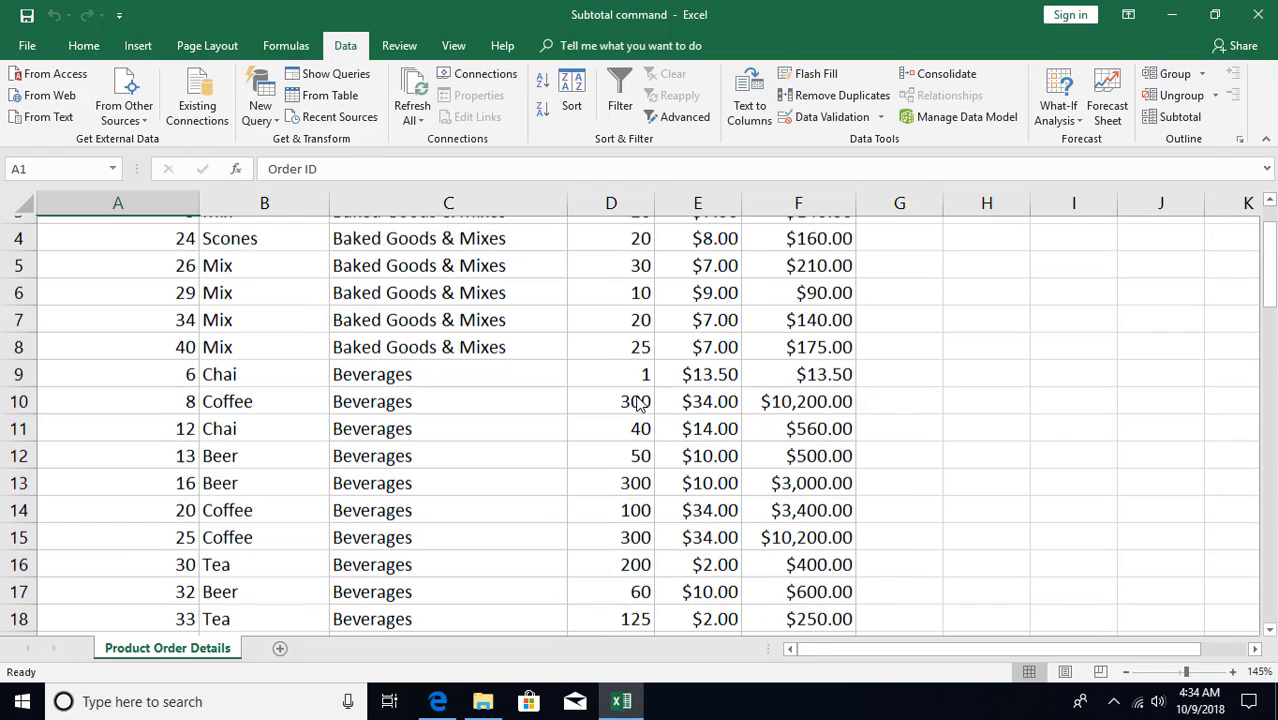
pyautogui.click(434, 394)
pyautogui.click(573, 104)
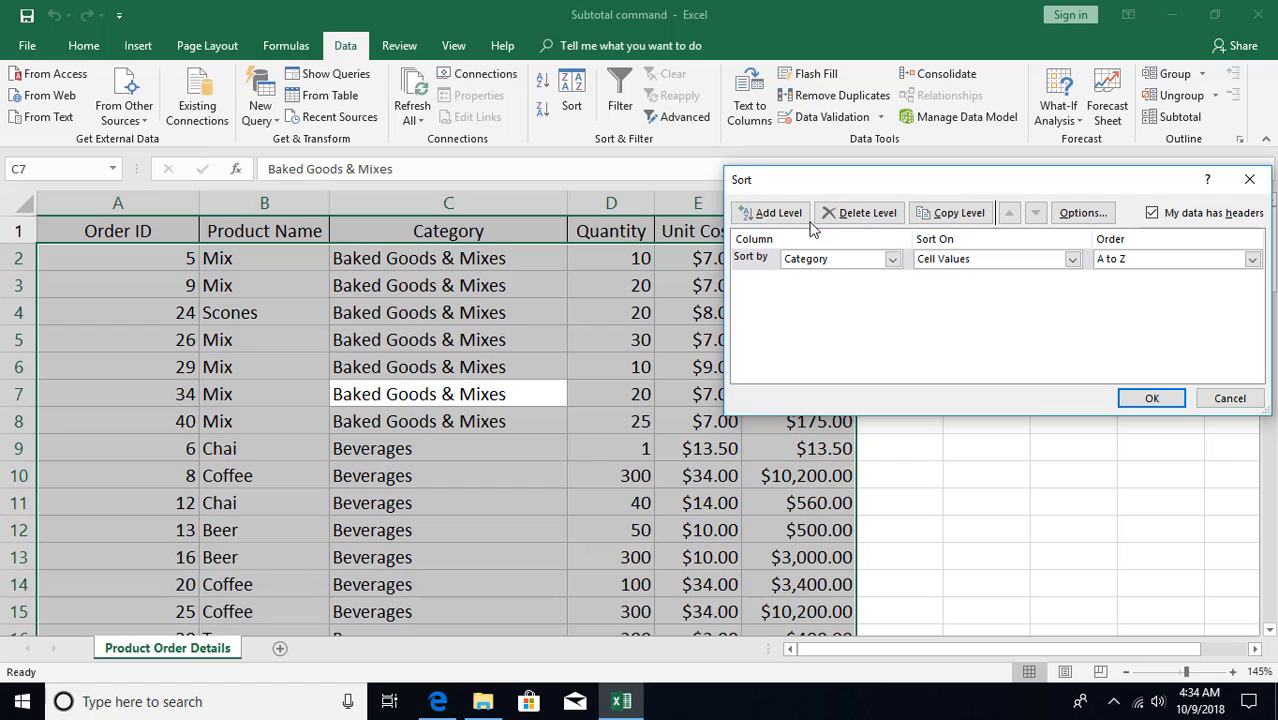
pyautogui.click(771, 212)
pyautogui.click(892, 281)
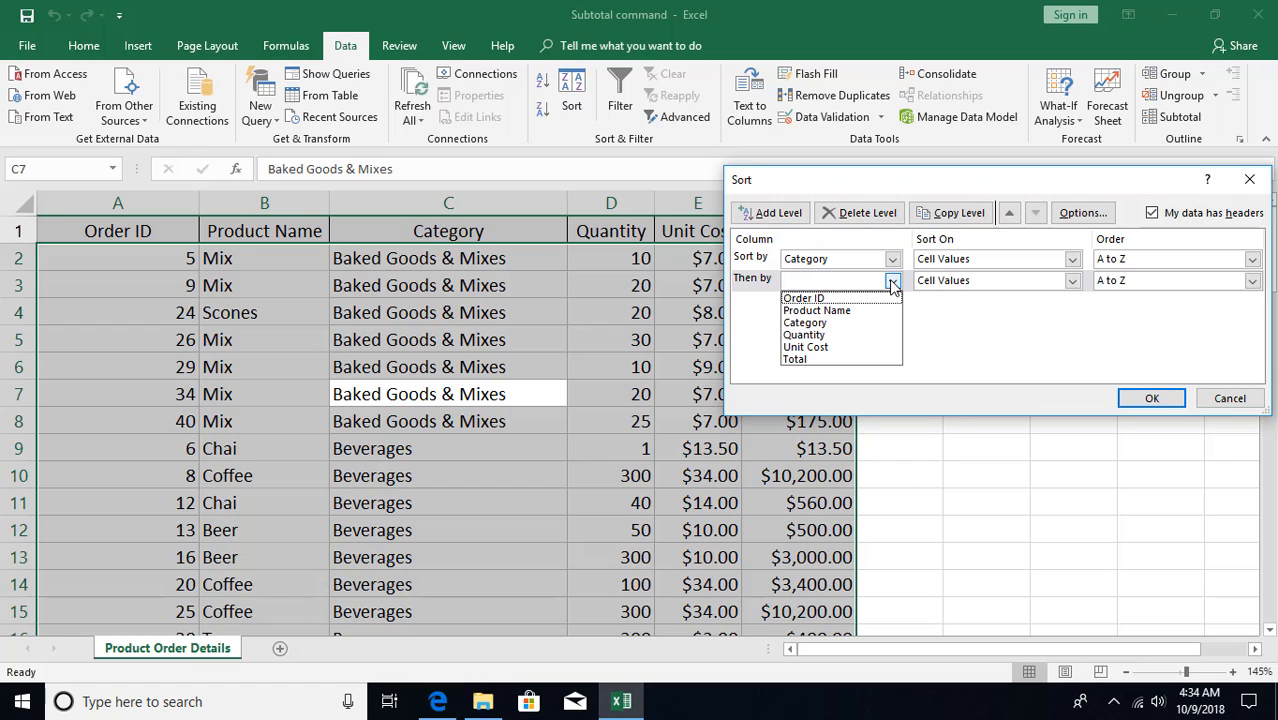
pyautogui.click(817, 311)
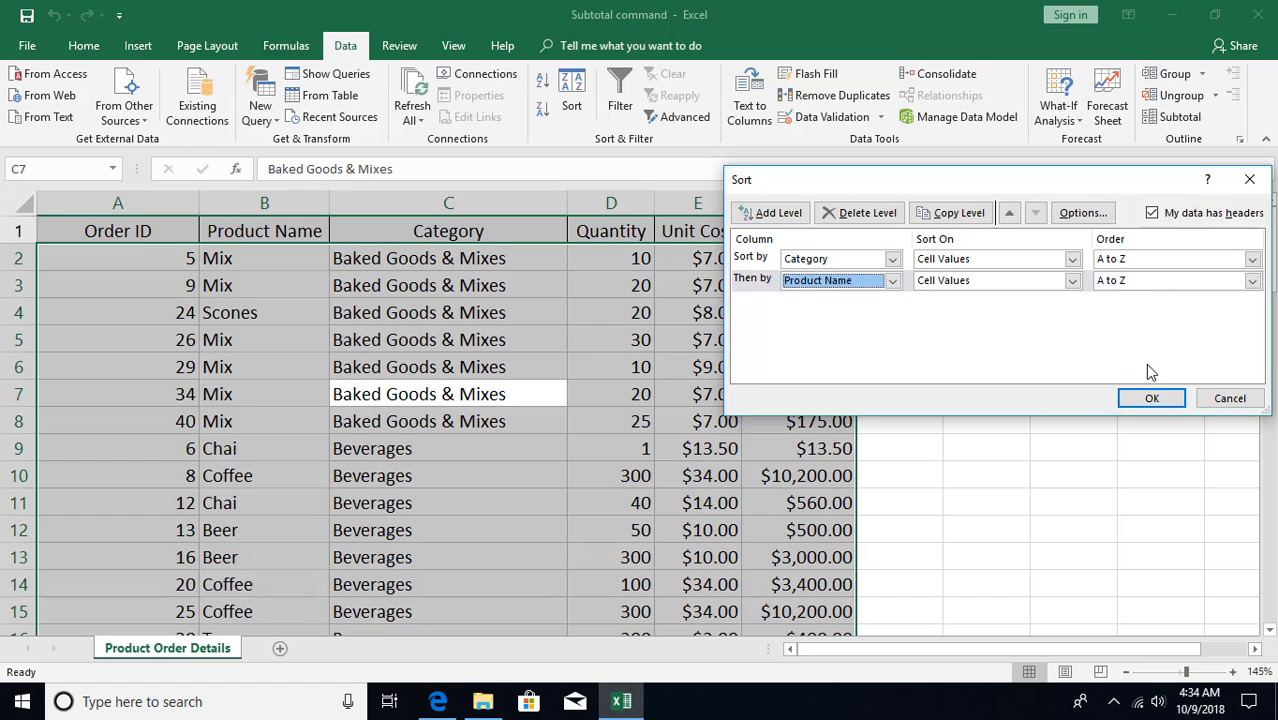
pyautogui.click(1151, 398)
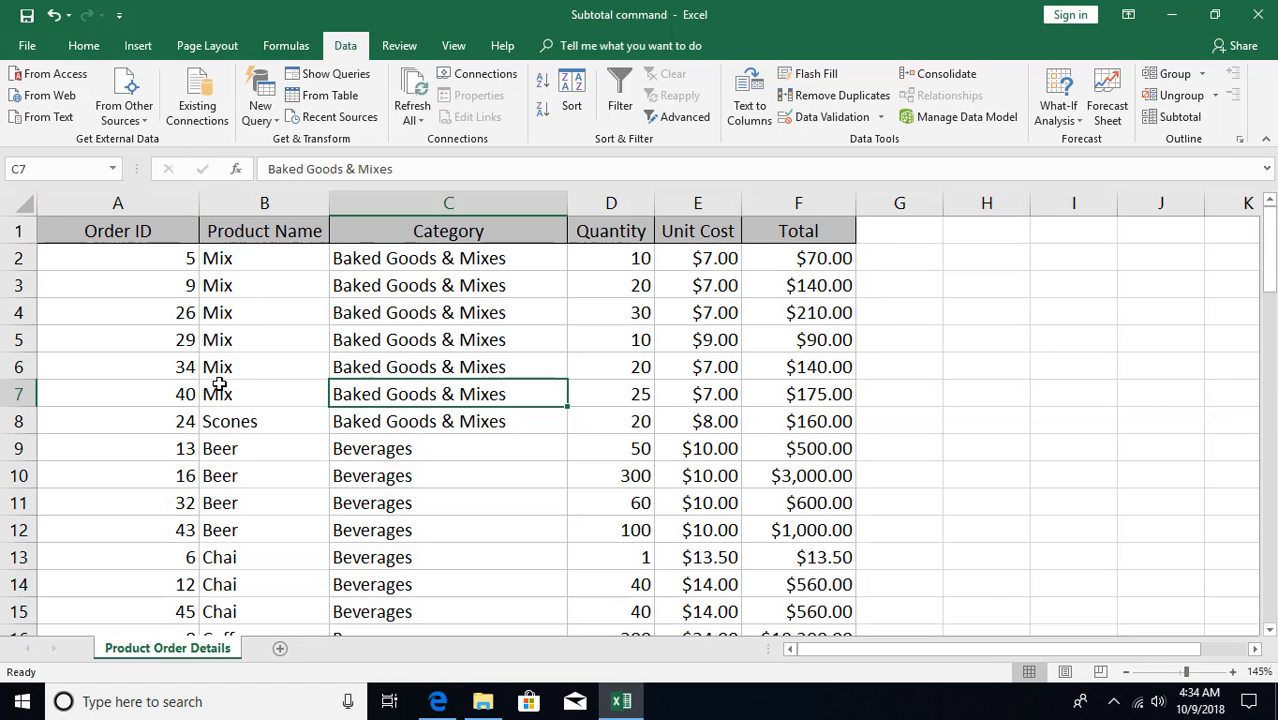
# Step: Apply subtotals to the re-sorted table, summing Total at each change in Category with the summary below the data
pyautogui.click(1180, 118)
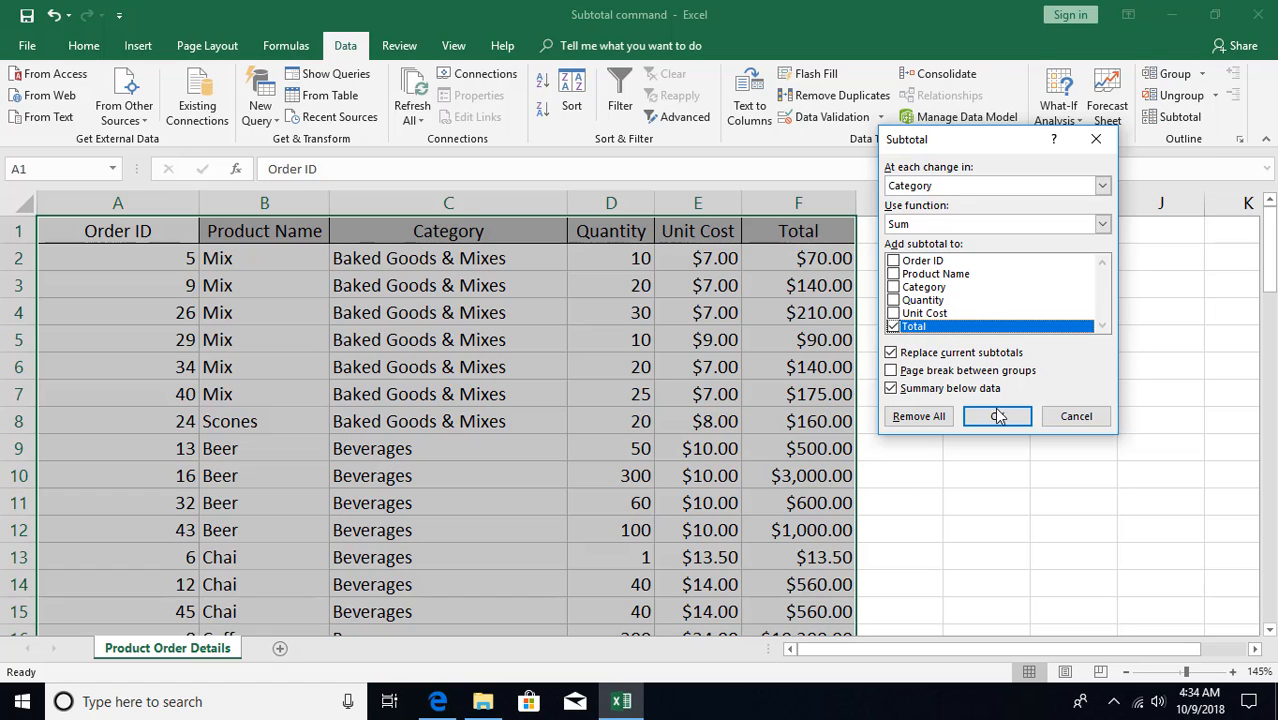
pyautogui.click(997, 418)
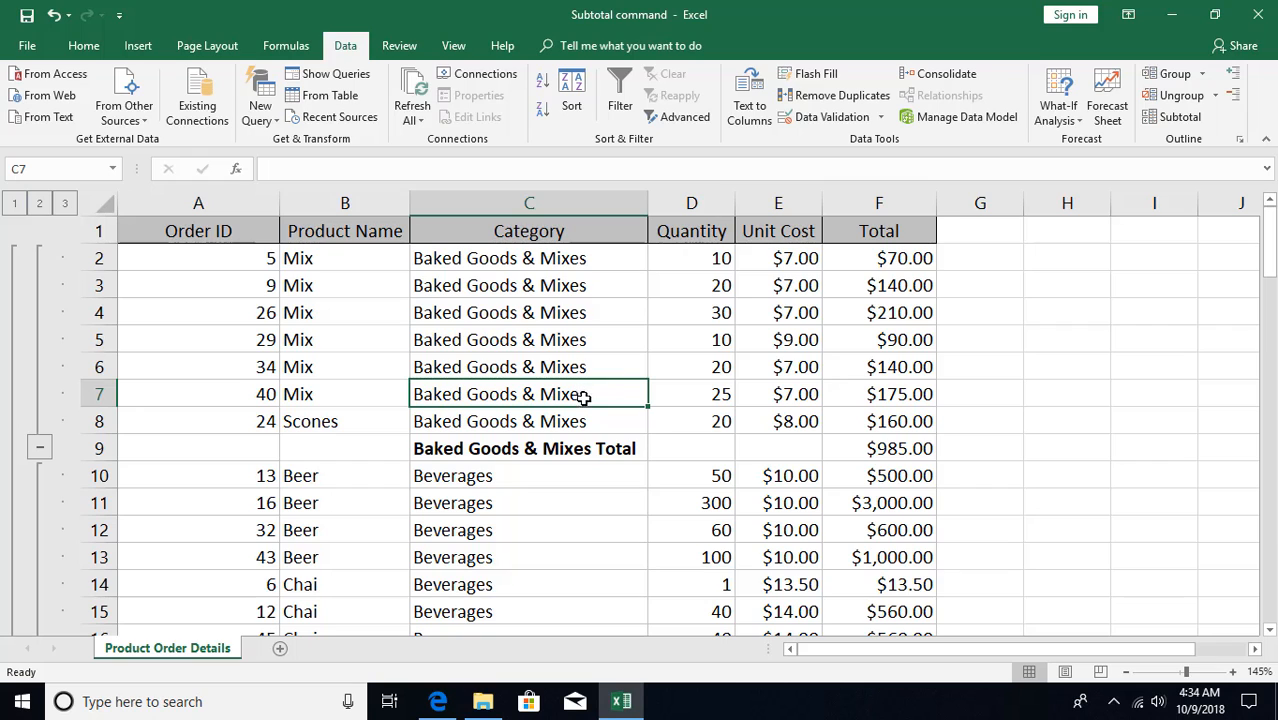
# Step: Add nested subtotals summing Total at each change in Product Name, without replacing the current Category subtotals
pyautogui.click(1178, 118)
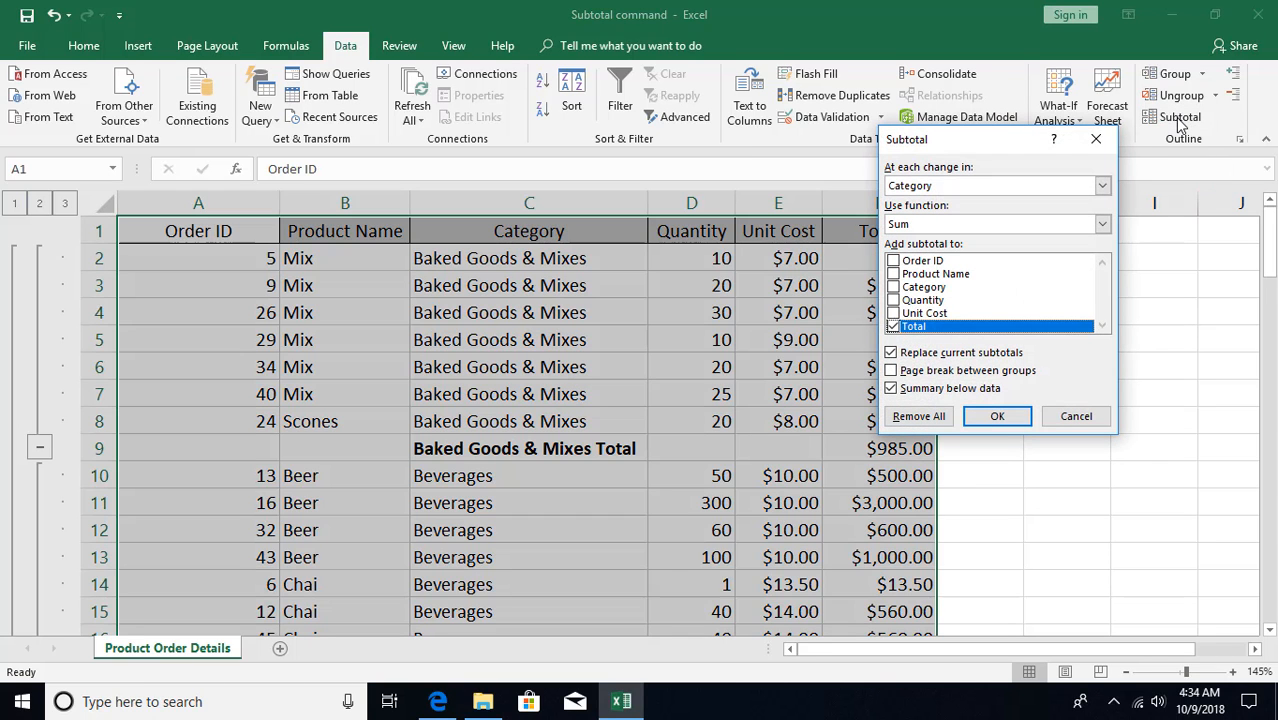
pyautogui.click(968, 189)
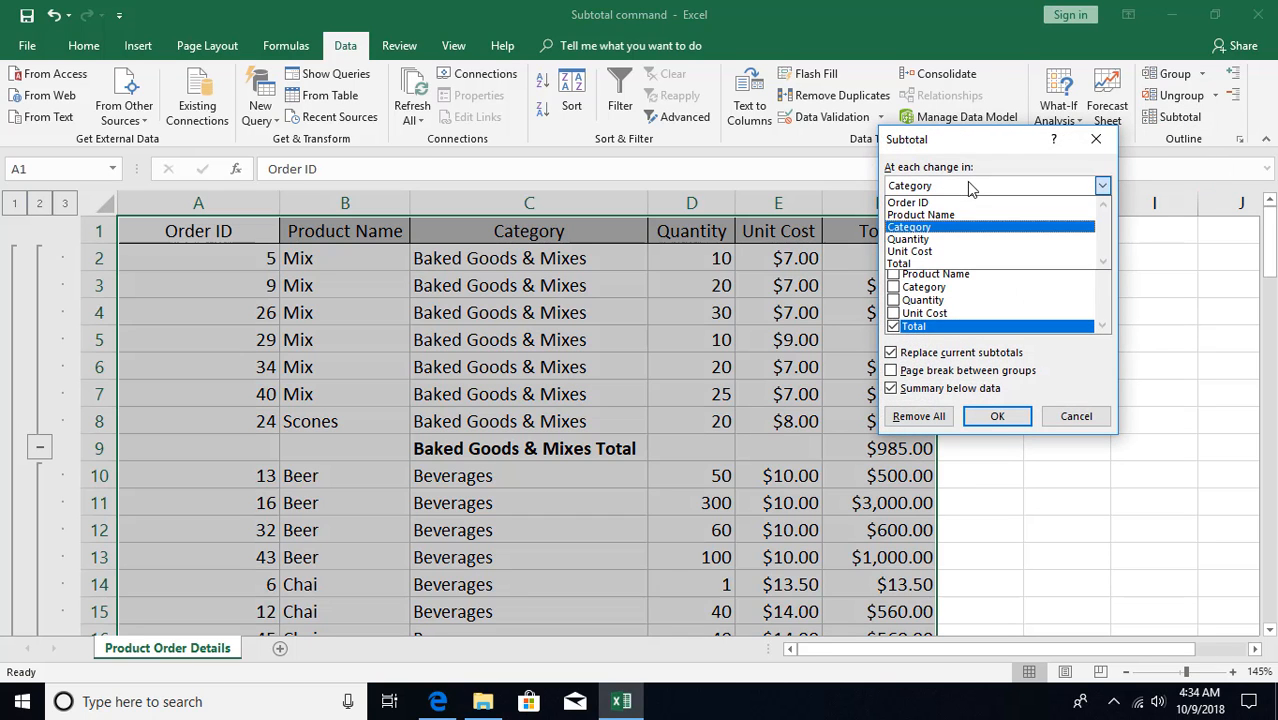
pyautogui.click(950, 215)
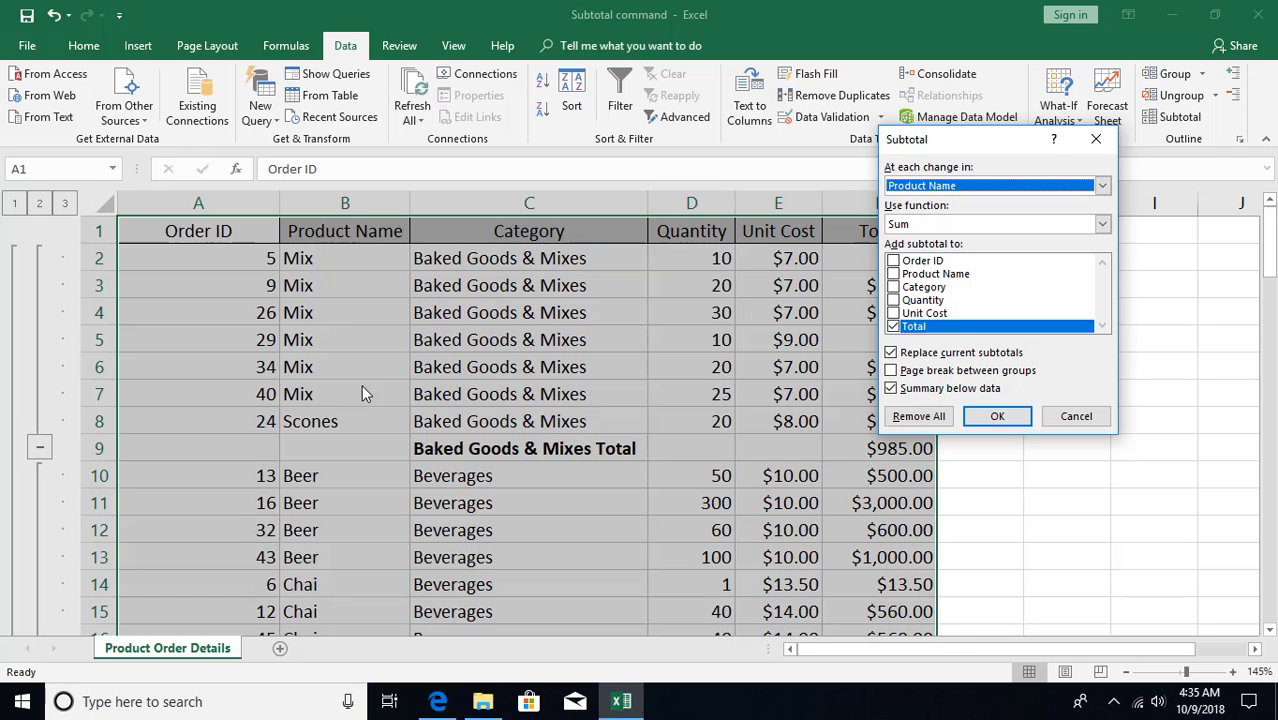
pyautogui.click(892, 353)
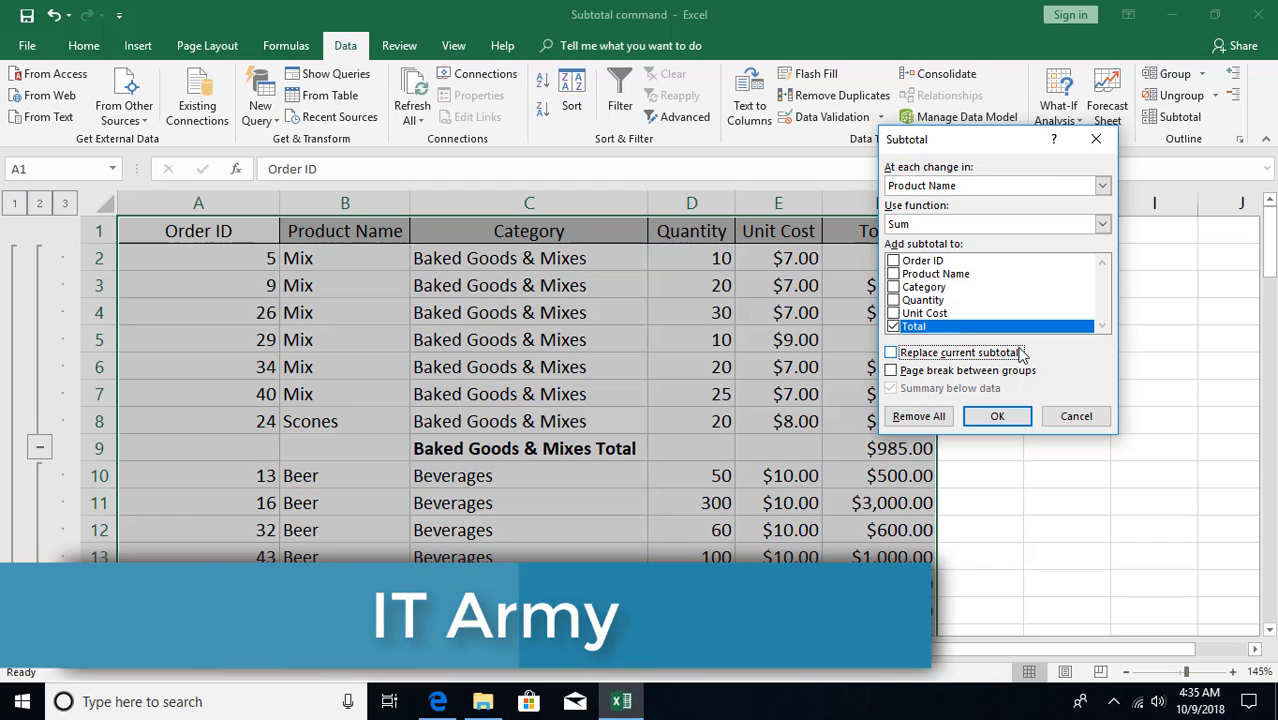
pyautogui.click(997, 418)
pyautogui.click(590, 396)
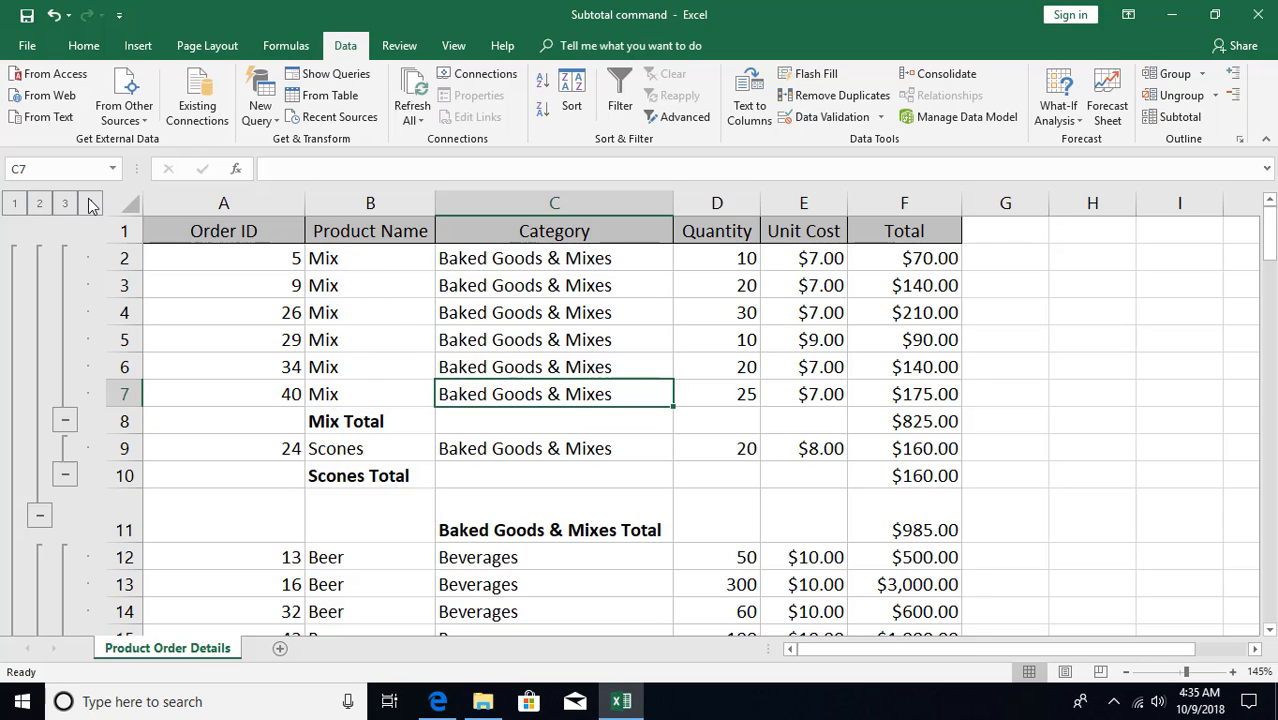
# Step: Review the outline at the grand-total, category-total and product-total levels, ending with all detail rows expanded
pyautogui.click(14, 204)
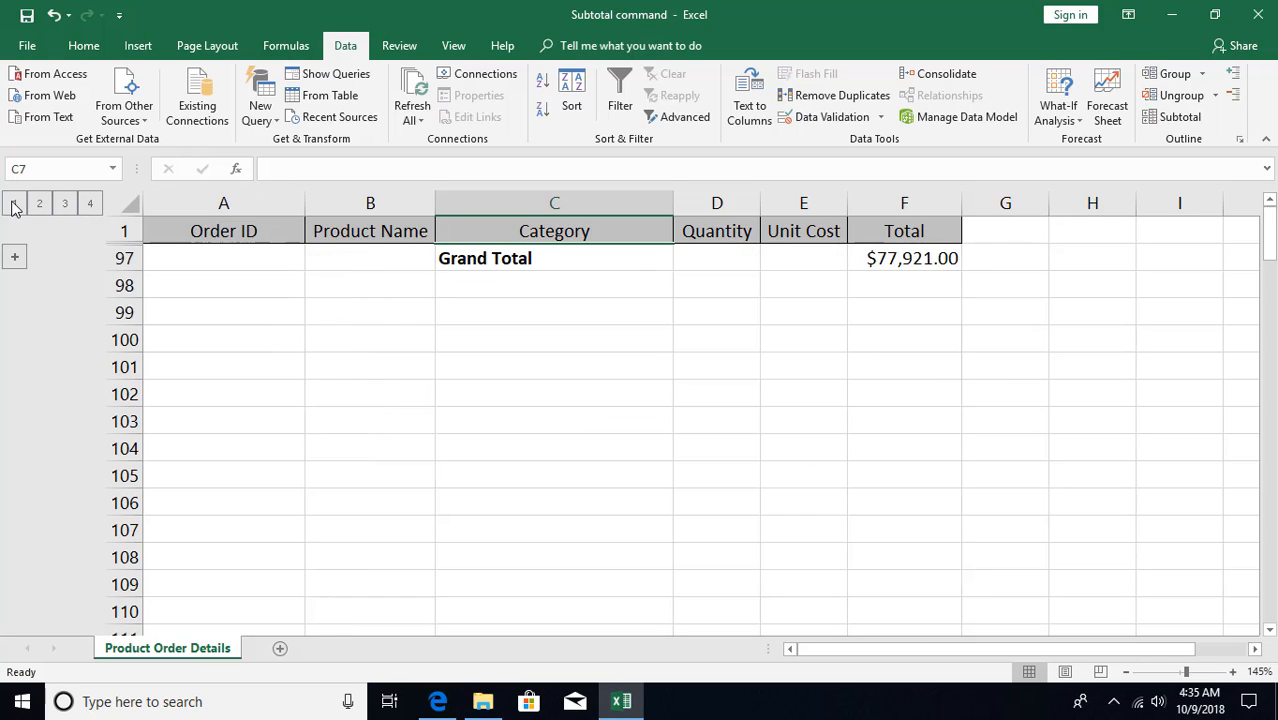
pyautogui.click(510, 257)
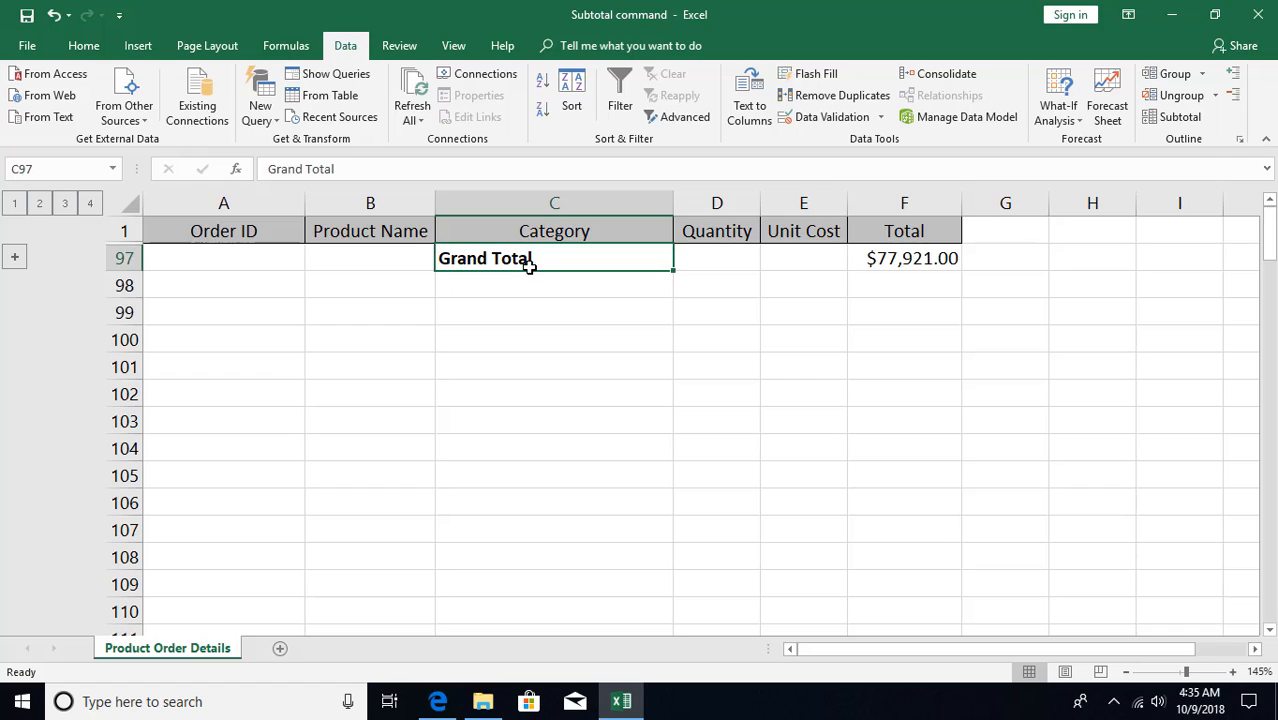
pyautogui.click(40, 204)
pyautogui.click(424, 306)
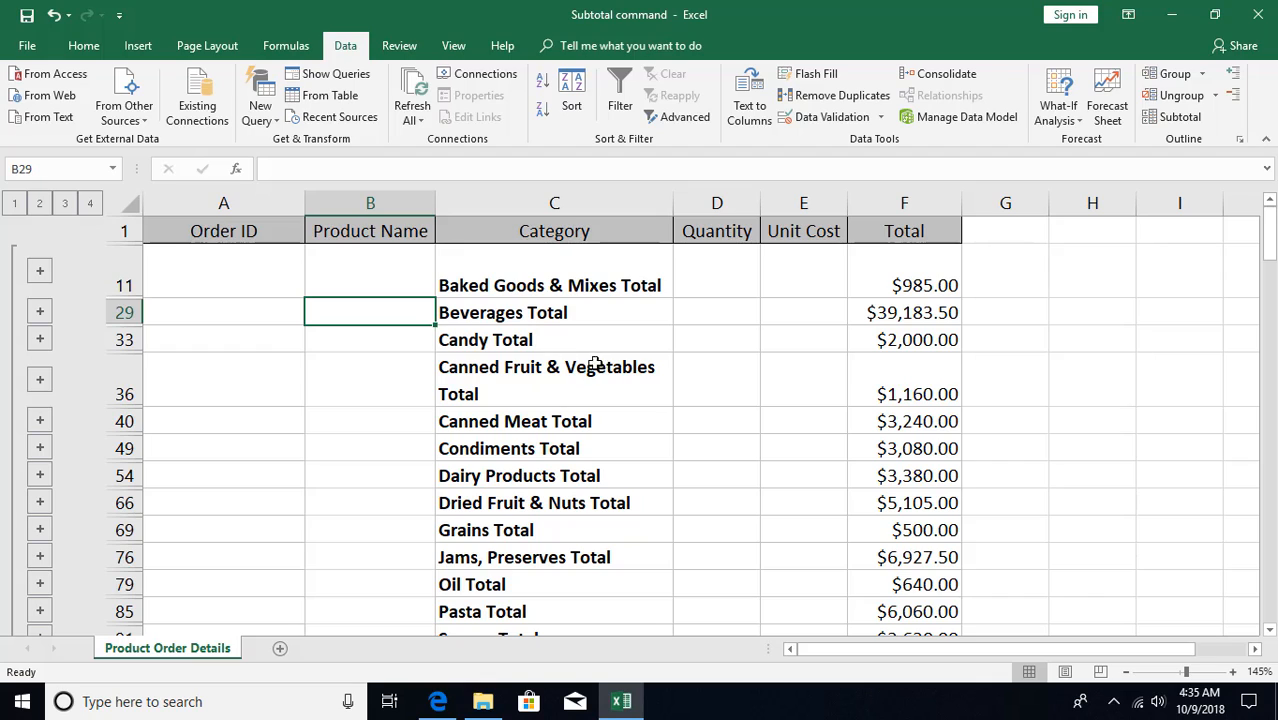
pyautogui.click(64, 204)
pyautogui.click(322, 328)
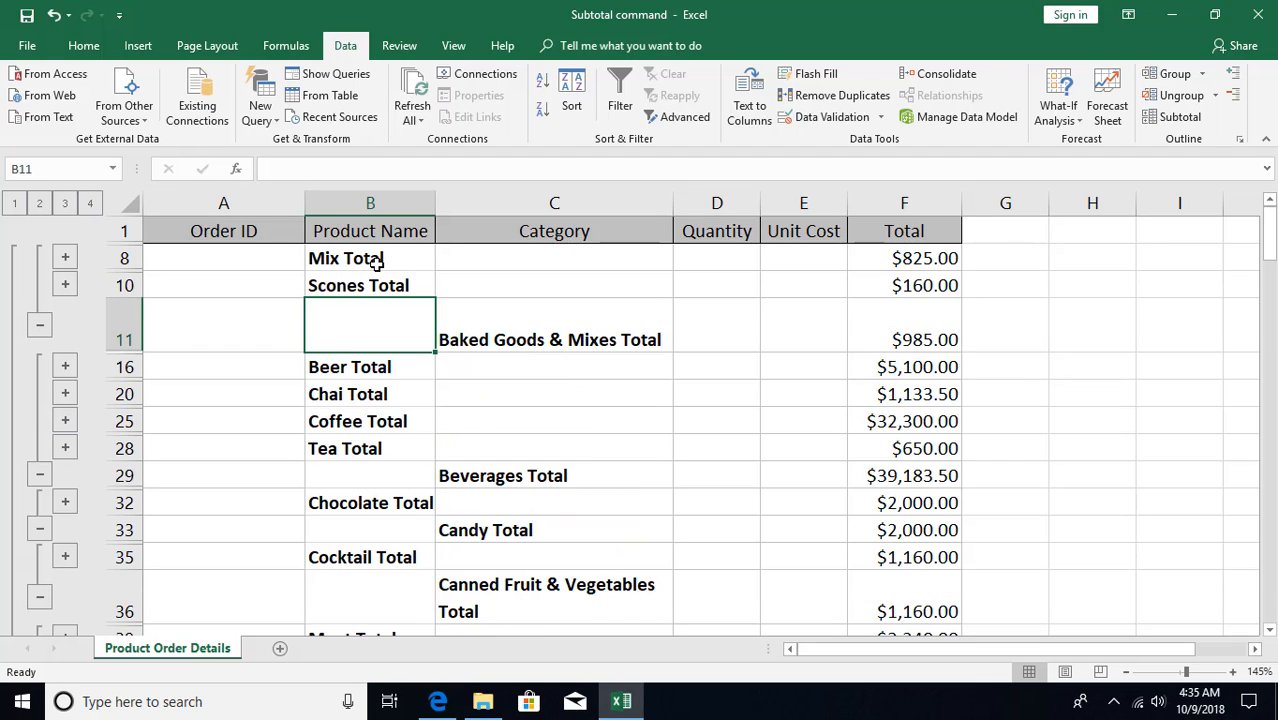
pyautogui.click(366, 420)
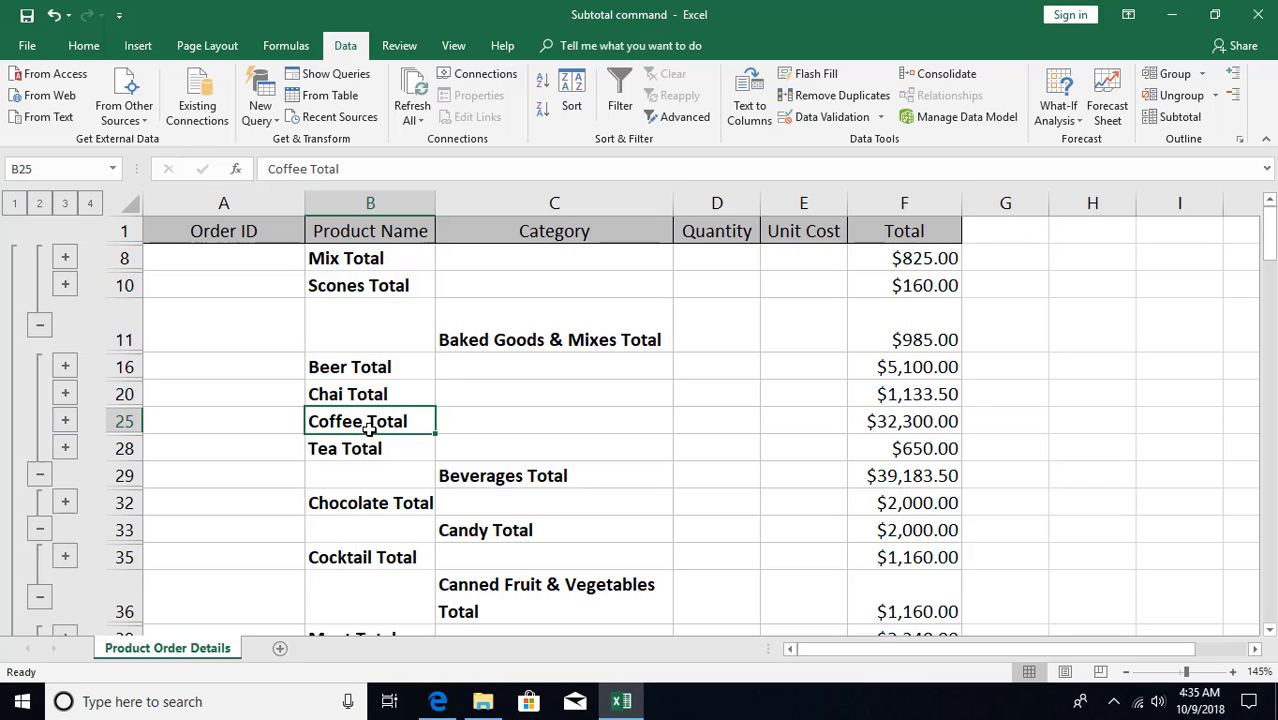
pyautogui.click(89, 204)
pyautogui.click(415, 318)
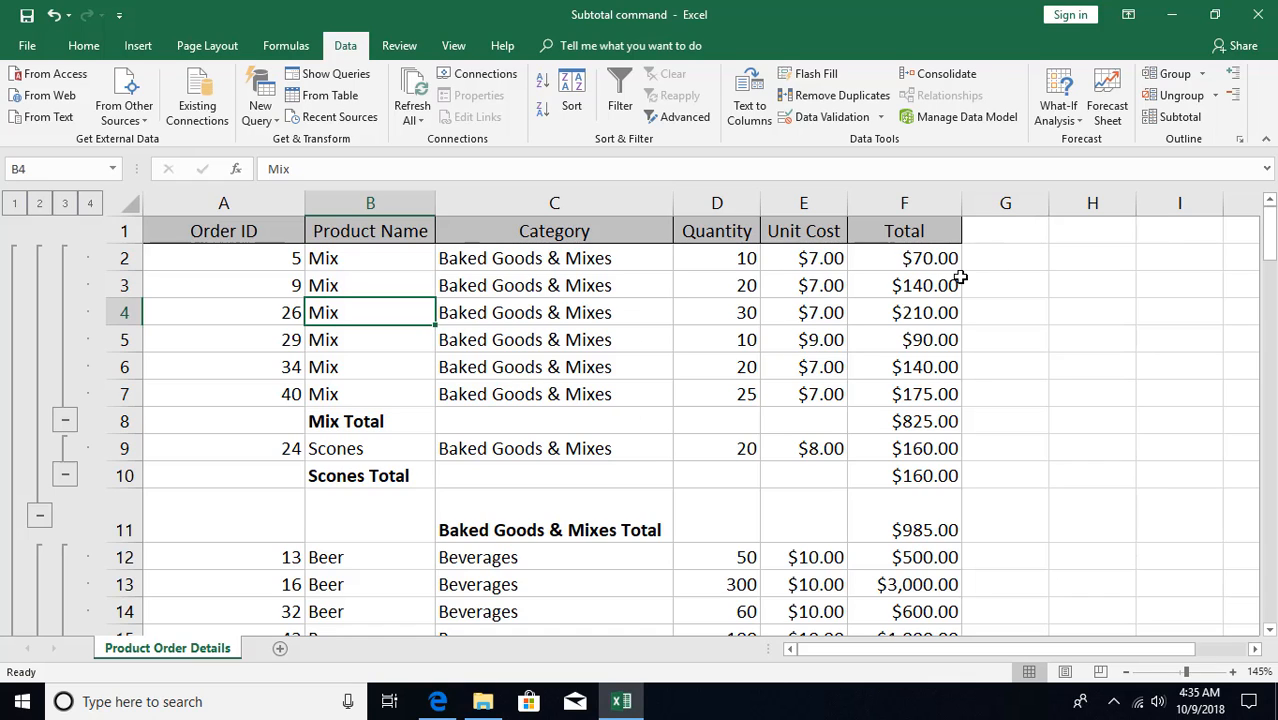
# Step: Open the Subtotal settings for the order table and review the available grouping columns, keeping Product Name selected
pyautogui.click(1165, 117)
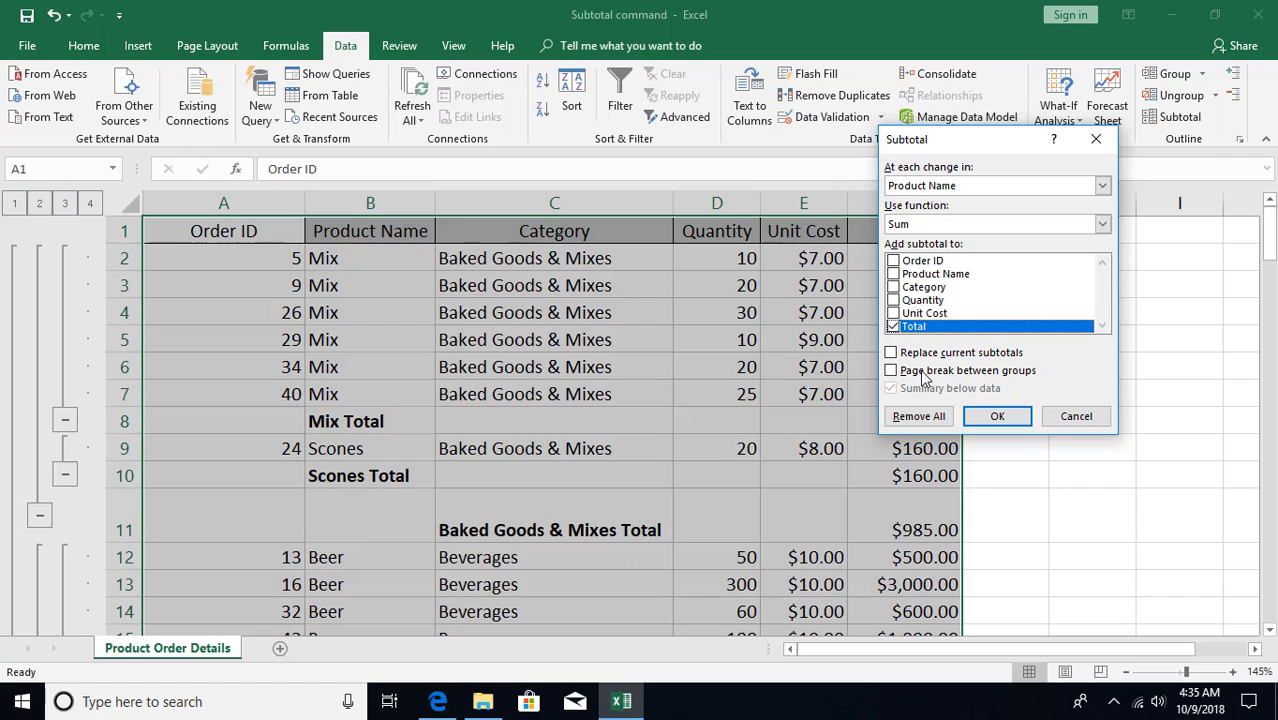
pyautogui.click(1101, 185)
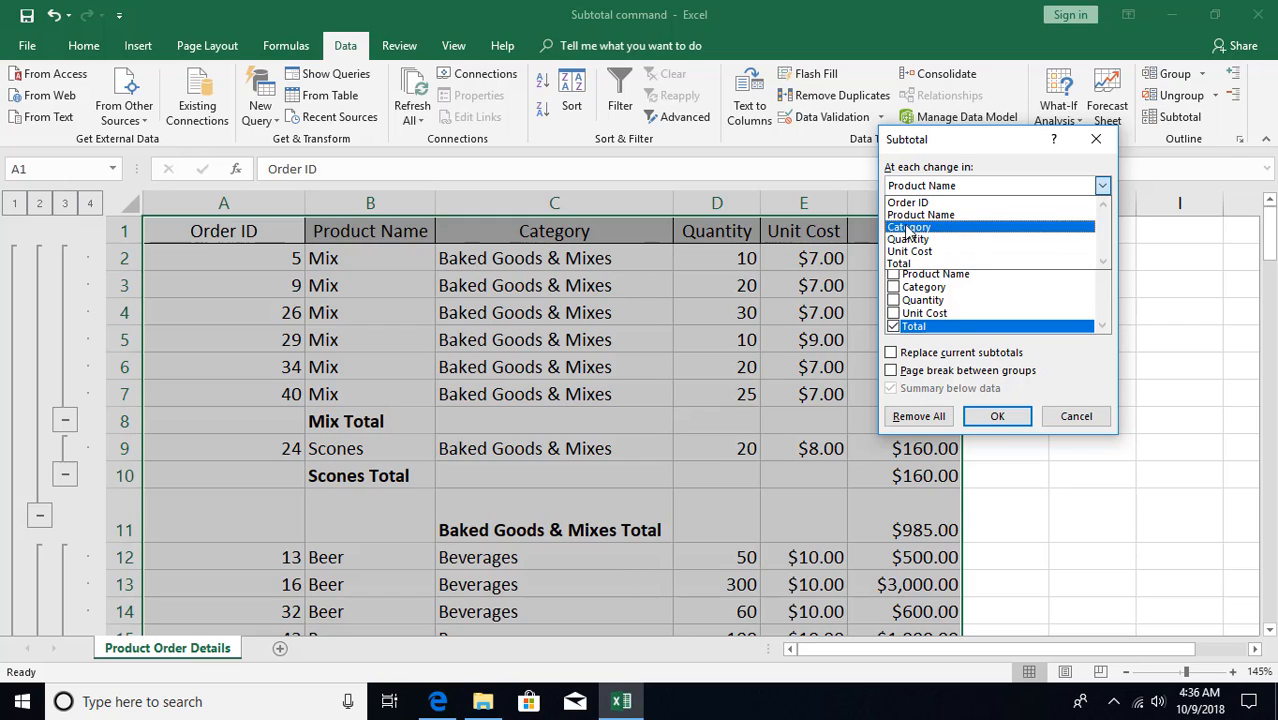
pyautogui.click(959, 150)
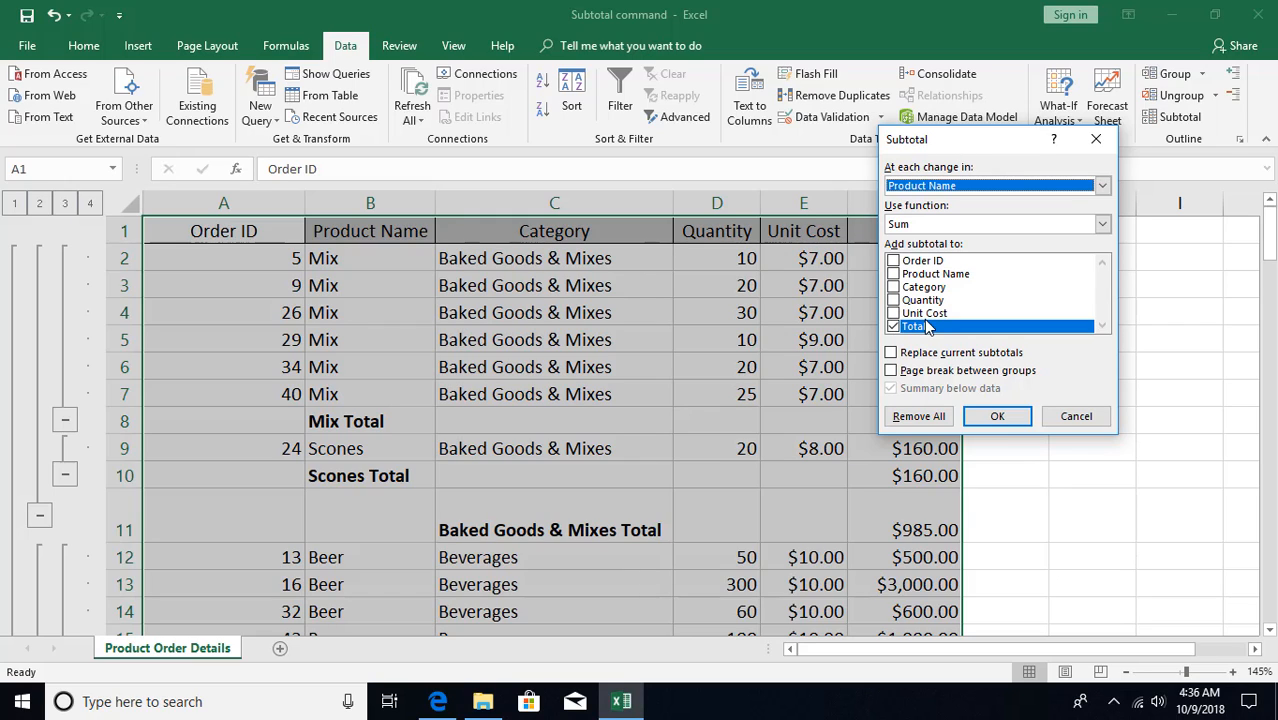